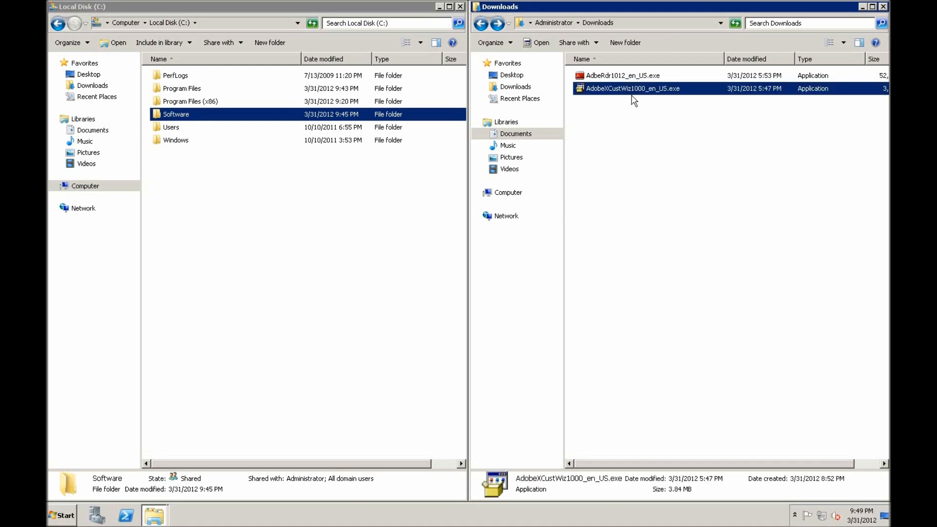
{"action": "left_click", "coordinate": [630, 77]}
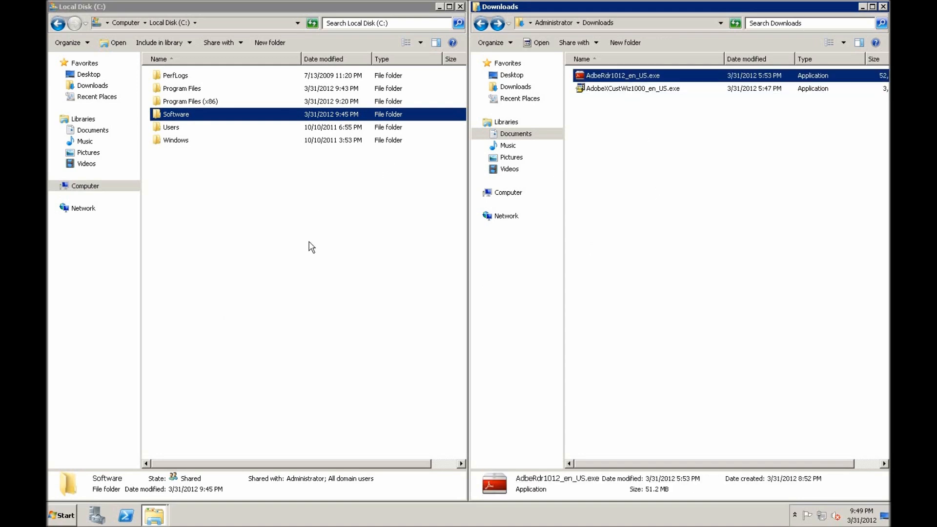
{"action": "left_click", "coordinate": [177, 118]}
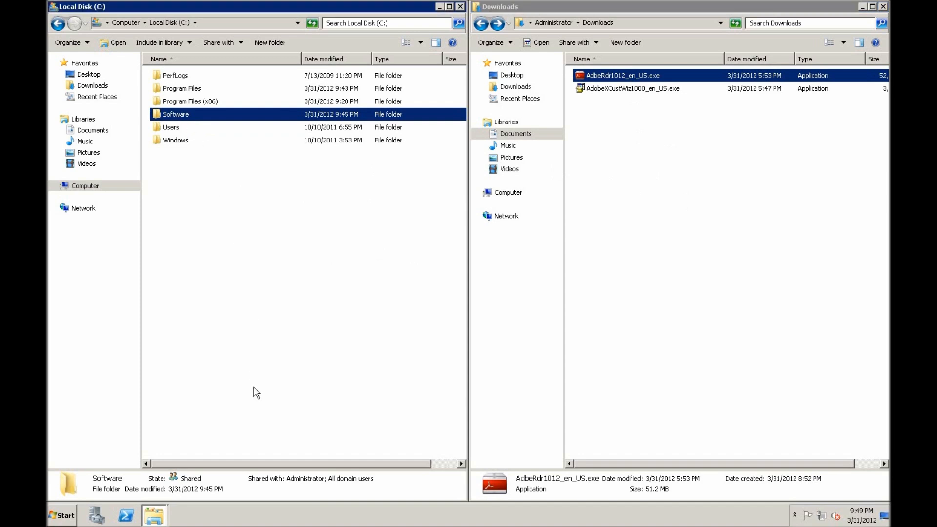
- Switch to Internet Explorer and search Google for "adobe customization wizard"
{"action": "left_click", "coordinate": [63, 516]}
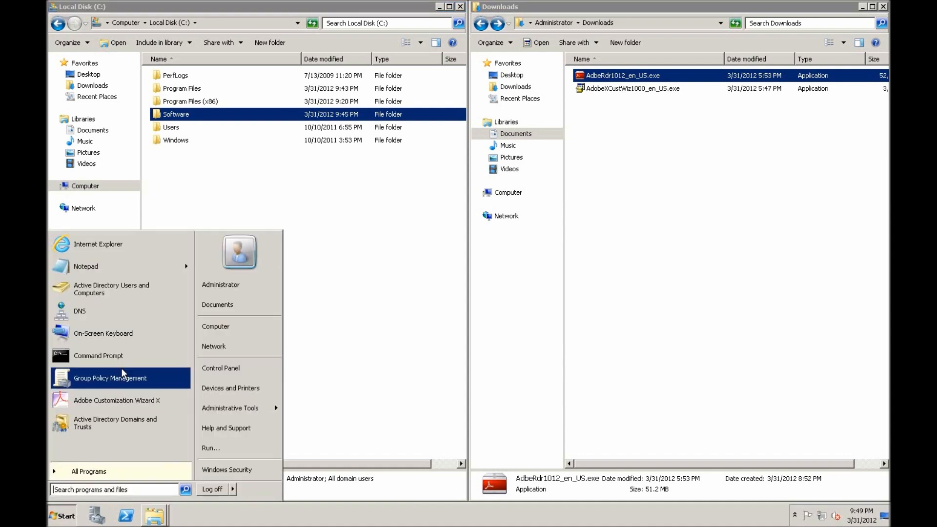
{"action": "left_click", "coordinate": [98, 244]}
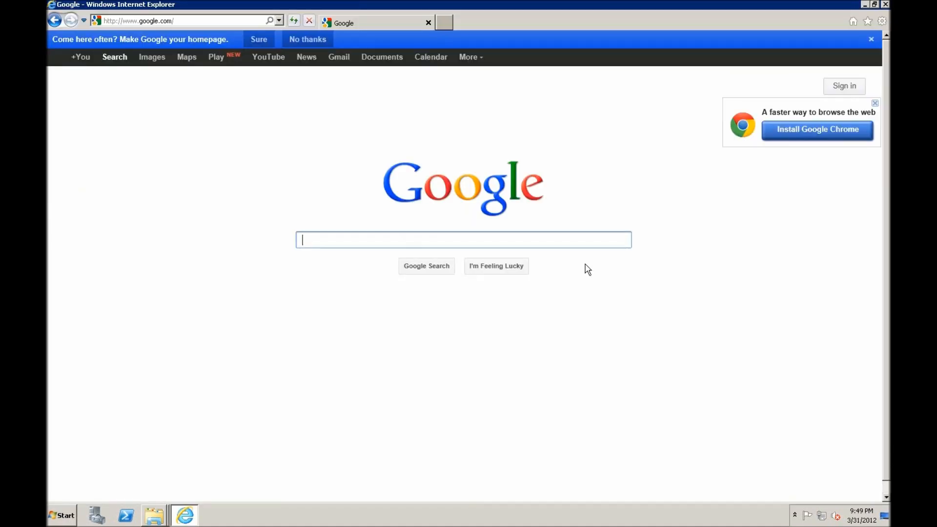
{"action": "type", "text": "a"}
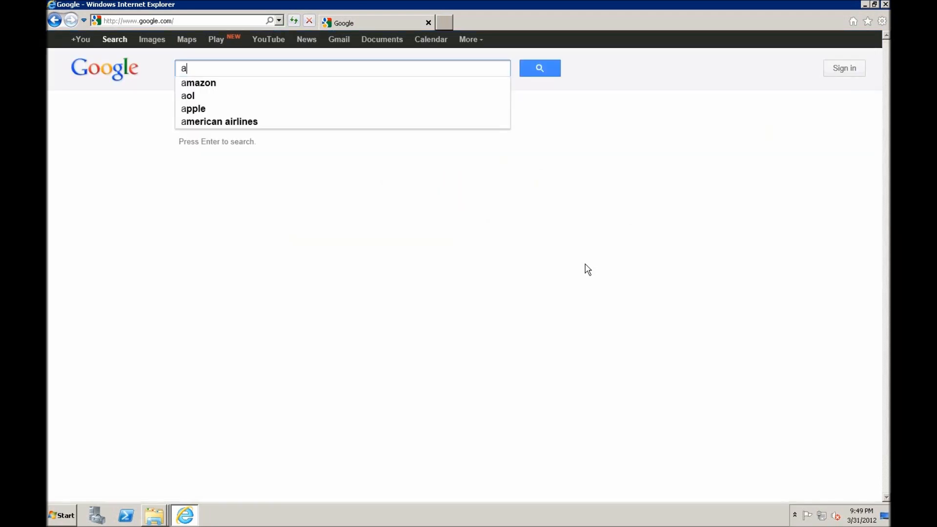
{"action": "type", "text": "dobe customi"}
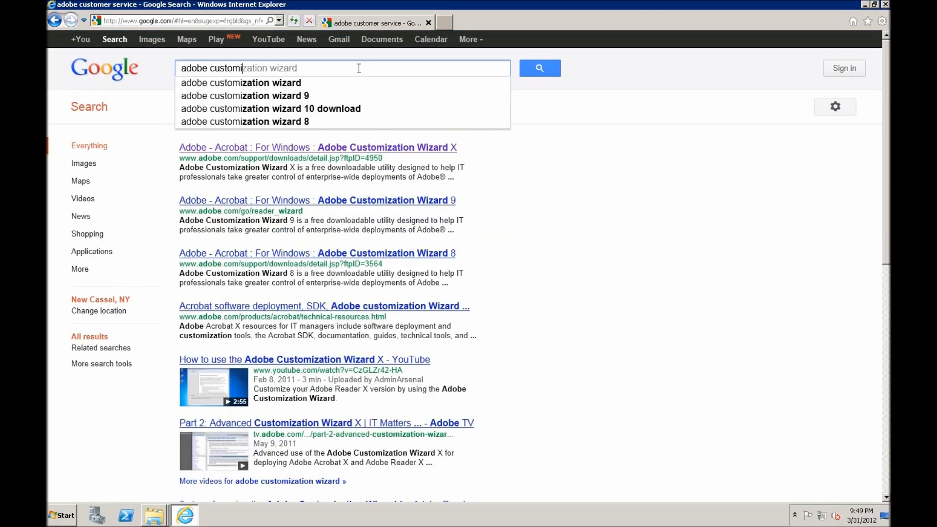
{"action": "key", "text": "Down"}
{"action": "key", "text": "Return"}
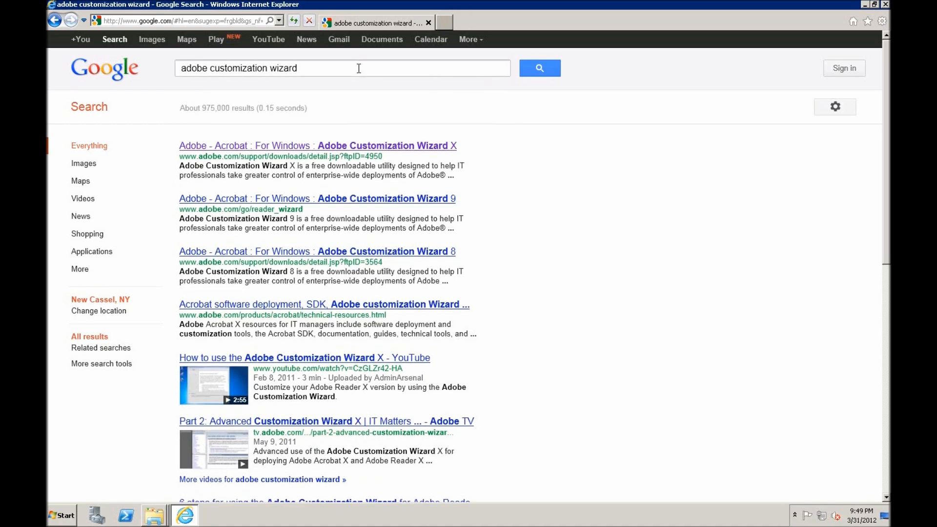
- Open the Adobe Customization Wizard X download page and review its description, file information and system requirements
{"action": "left_click", "coordinate": [183, 146]}
{"action": "scroll", "coordinate": [332, 207], "scroll_direction": "down", "scroll_amount": 5}
{"action": "scroll", "coordinate": [331, 207], "scroll_direction": "down", "scroll_amount": 3}
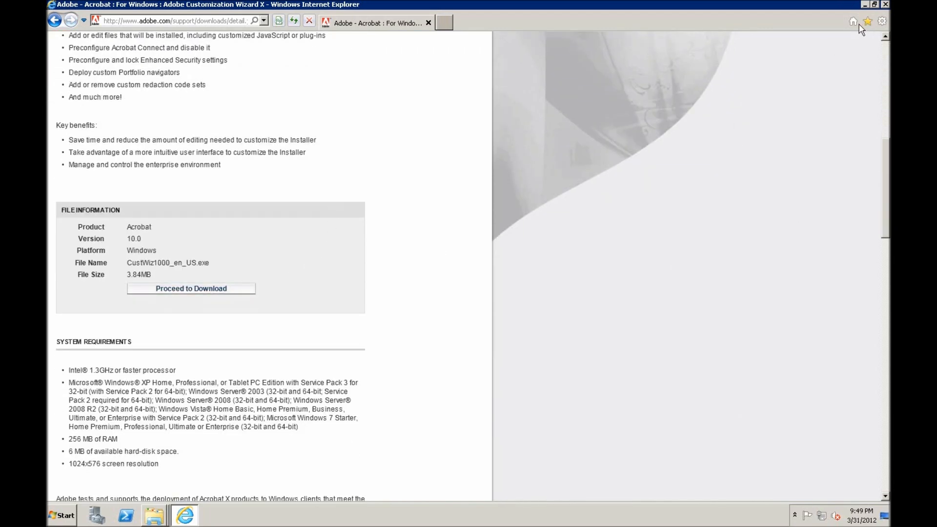
{"action": "scroll", "coordinate": [671, 249], "scroll_direction": "up", "scroll_amount": 10}
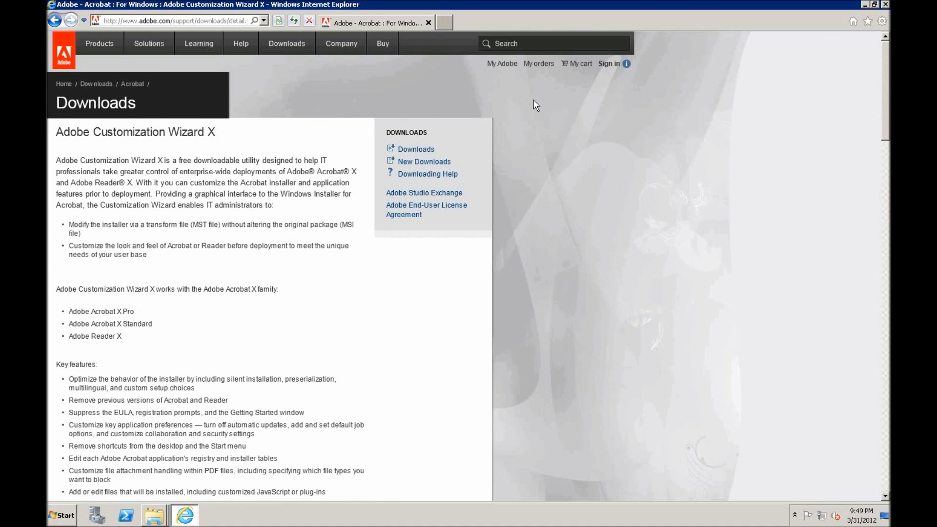
- Return to google.com and search for "adobe reader x"
{"action": "left_click", "coordinate": [178, 21]}
{"action": "type", "text": "google.com"}
{"action": "key", "text": "Return"}
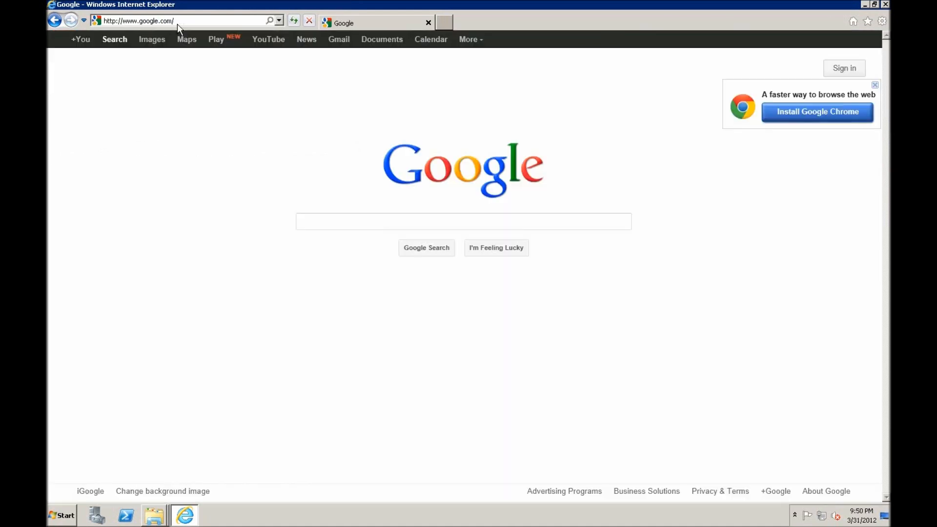
{"action": "type", "text": "adobe reader"}
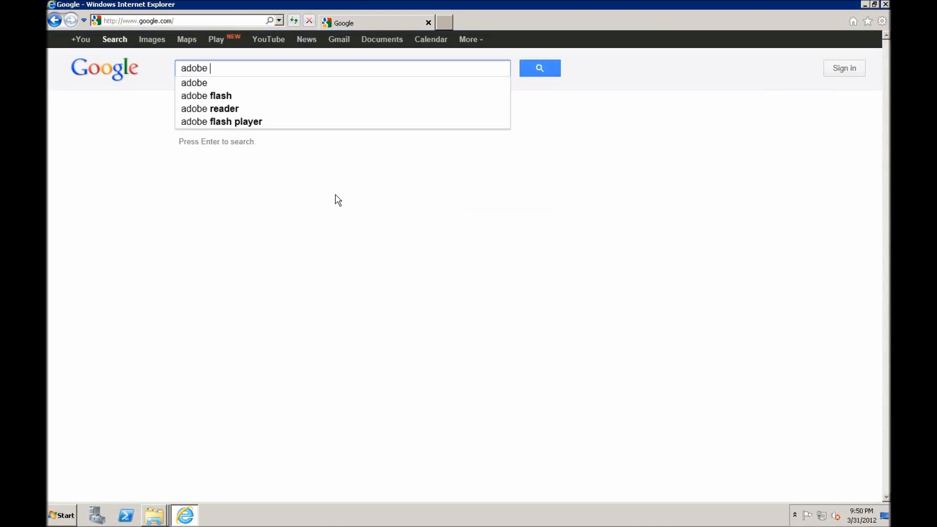
{"action": "key", "text": "Down"}
{"action": "key", "text": "Down"}
{"action": "key", "text": "Return"}
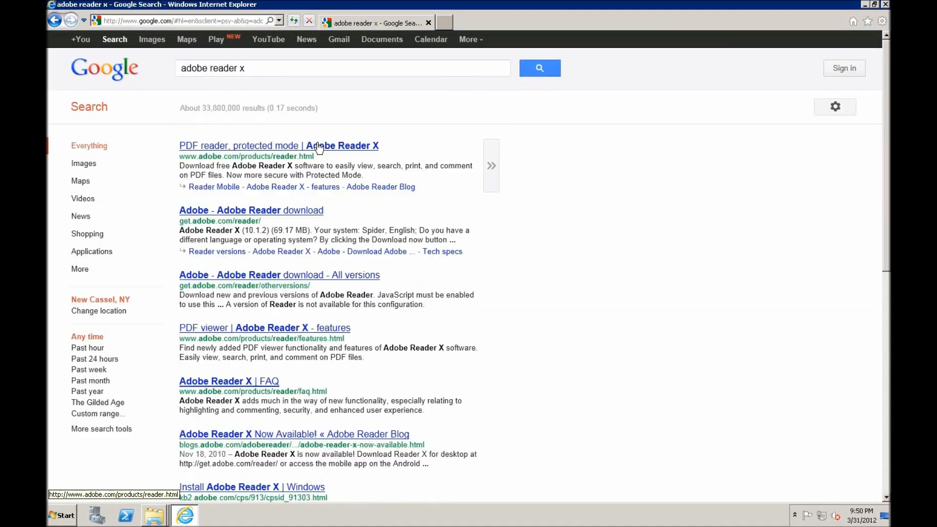
- Try the download from the Adobe Reader download page and cancel the offered install_reader10_en_gtbd_aih.exe file
{"action": "left_click", "coordinate": [277, 209]}
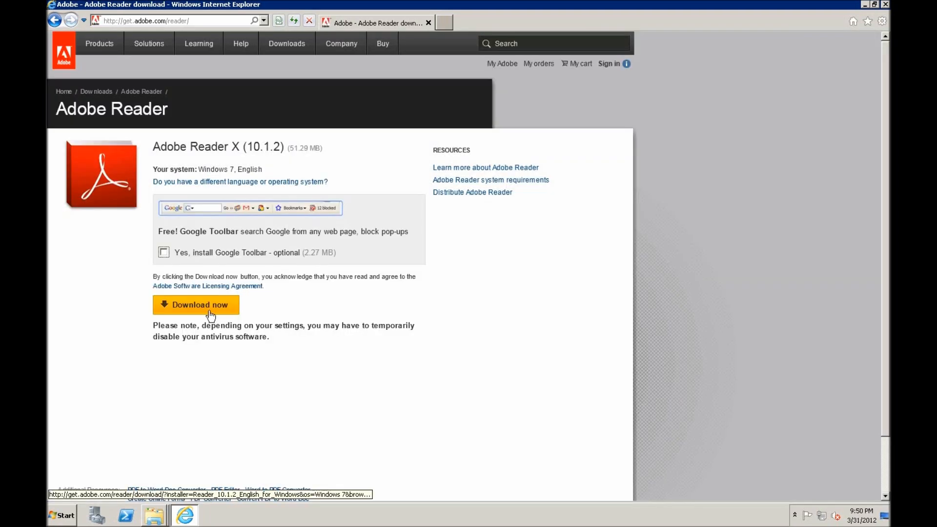
{"action": "left_click", "coordinate": [210, 307]}
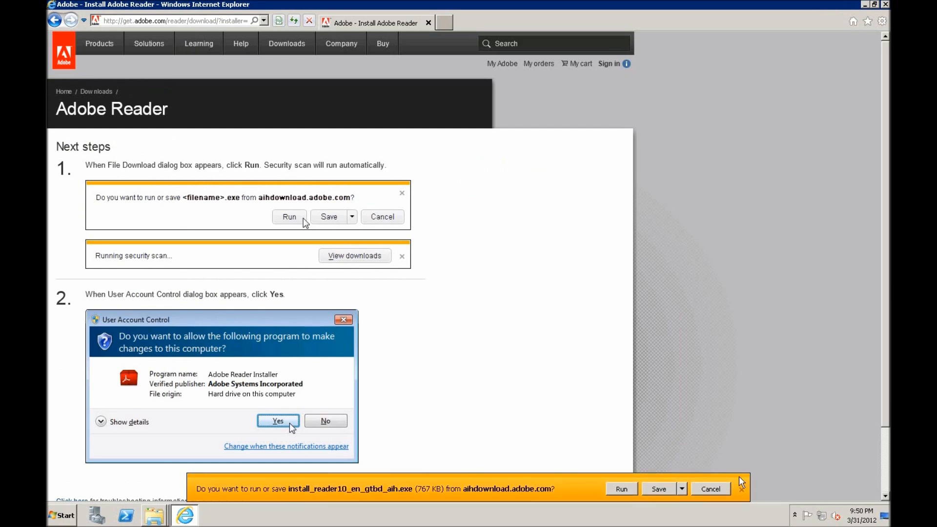
{"action": "left_click", "coordinate": [715, 494]}
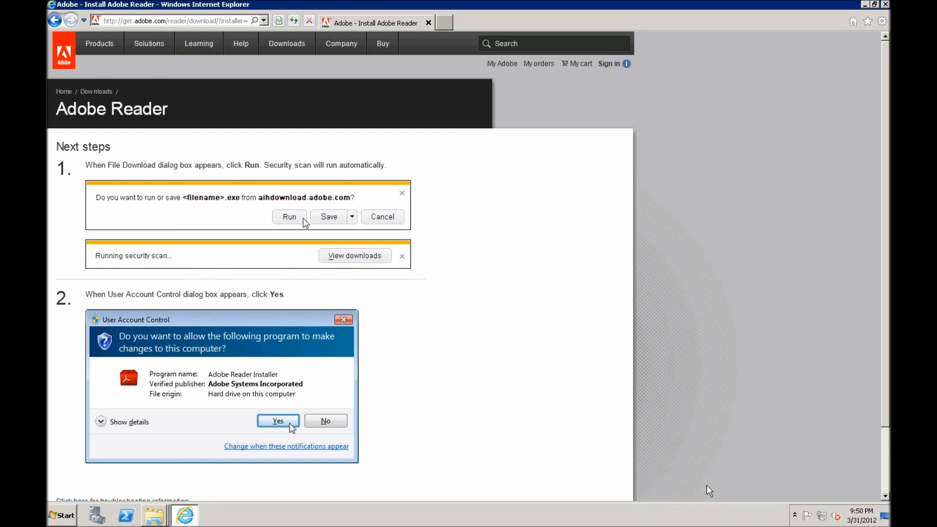
- Open the troubleshooting information for the Reader download and follow its direct download link
{"action": "scroll", "coordinate": [477, 359], "scroll_direction": "down", "scroll_amount": 3}
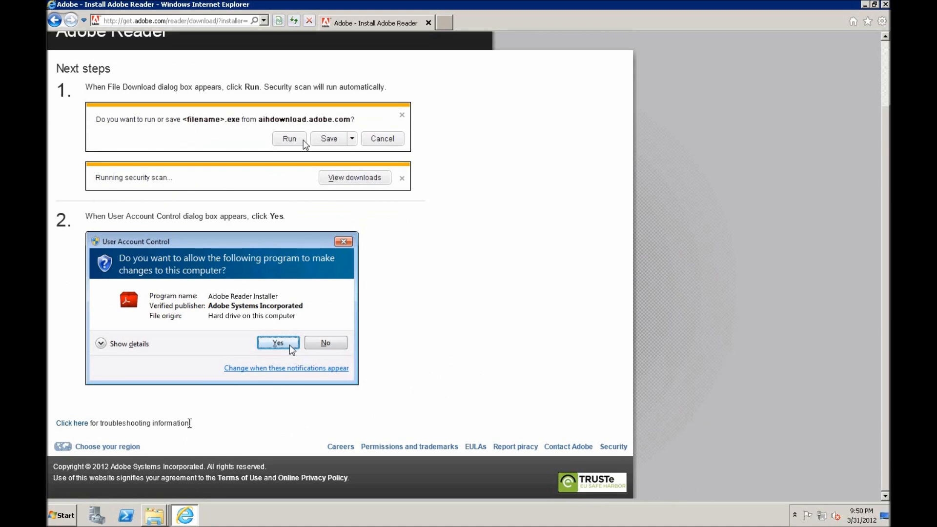
{"action": "left_click", "coordinate": [78, 423]}
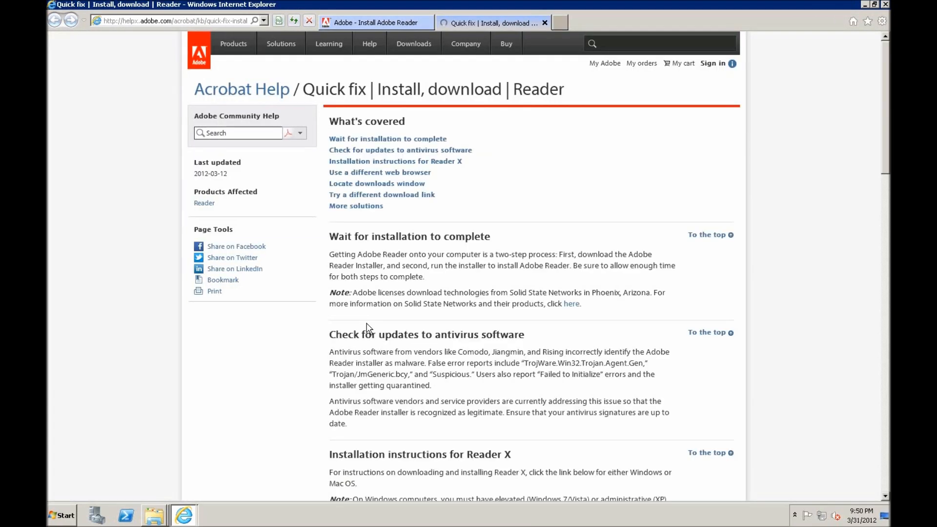
{"action": "left_click", "coordinate": [381, 195]}
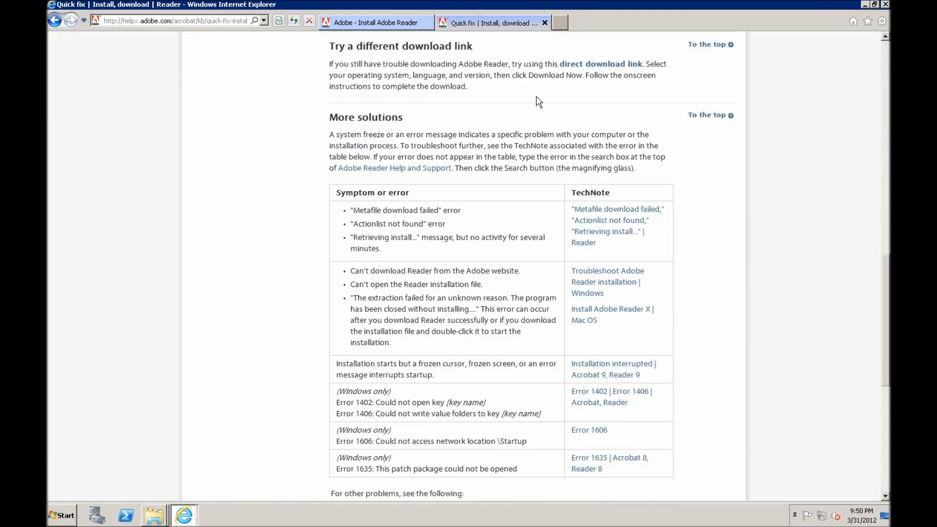
{"action": "left_click", "coordinate": [575, 71]}
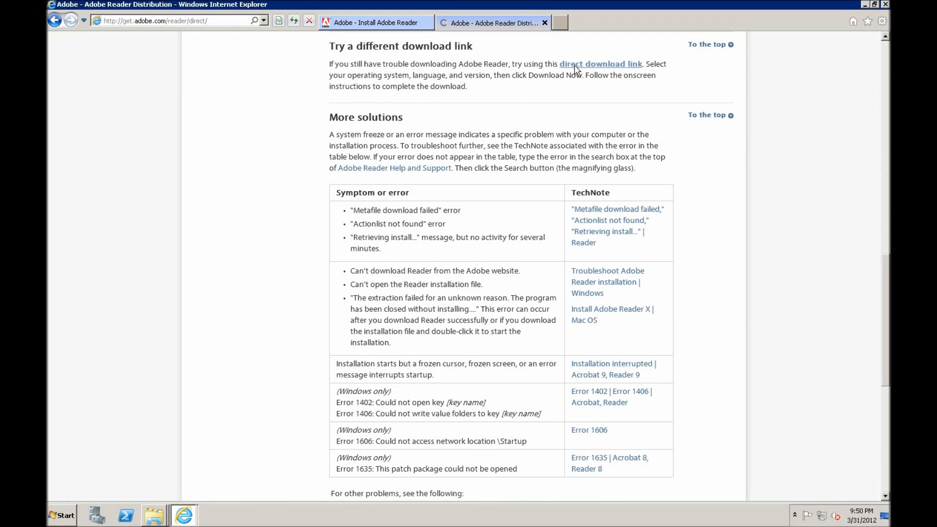
- Request the Adobe Reader download for Windows 7, English, version Reader 10.1.2 English for Windows
{"action": "scroll", "coordinate": [416, 348], "scroll_direction": "down", "scroll_amount": 3}
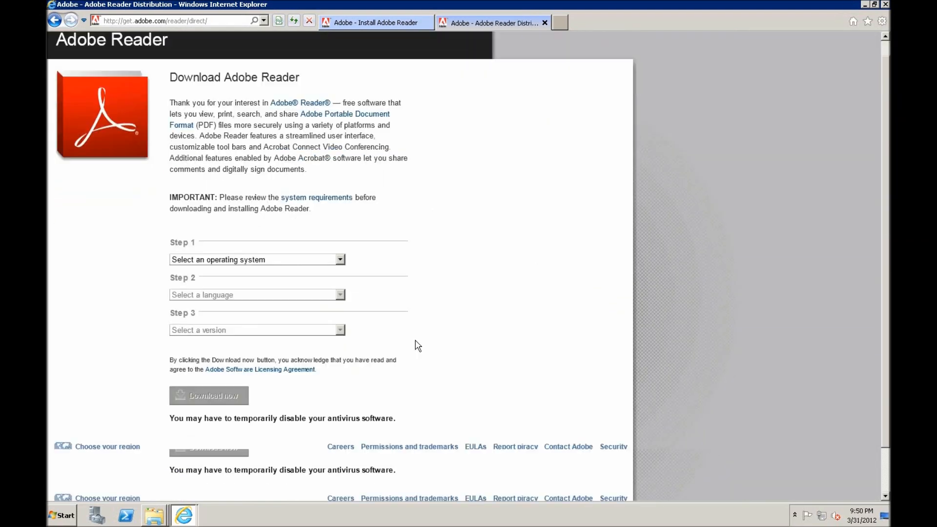
{"action": "left_click", "coordinate": [328, 259]}
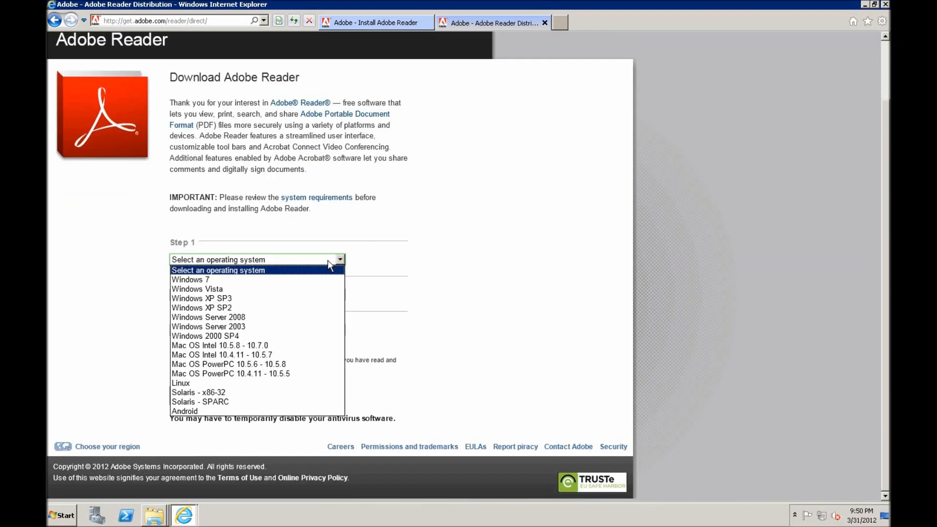
{"action": "left_click", "coordinate": [226, 279]}
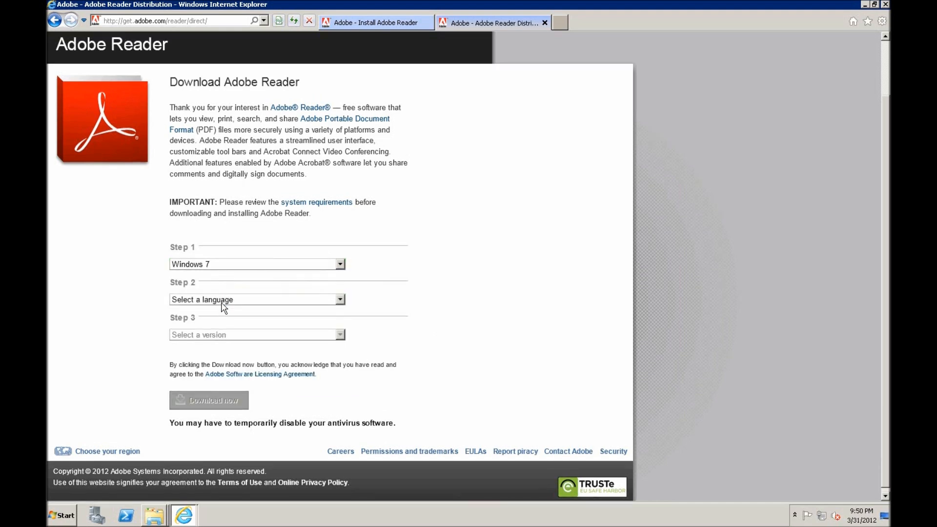
{"action": "left_click", "coordinate": [222, 299]}
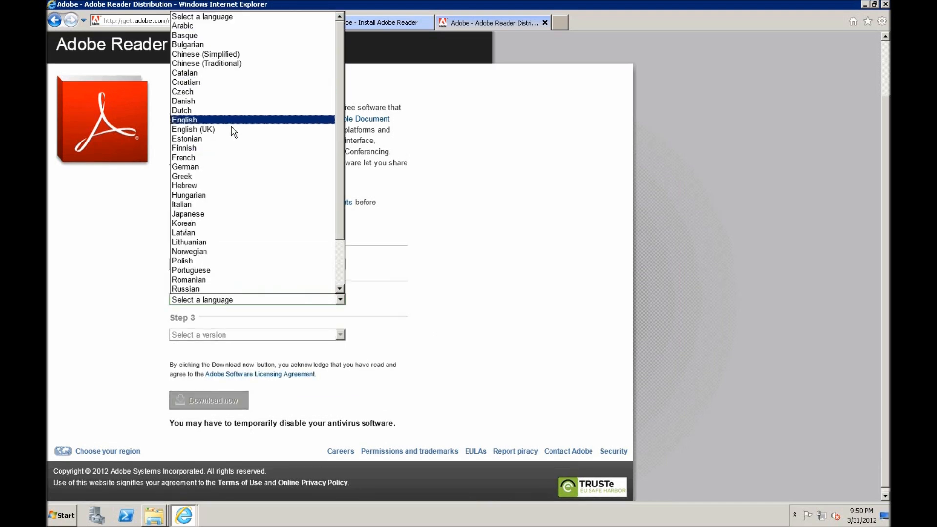
{"action": "left_click", "coordinate": [198, 121]}
{"action": "left_click", "coordinate": [207, 336]}
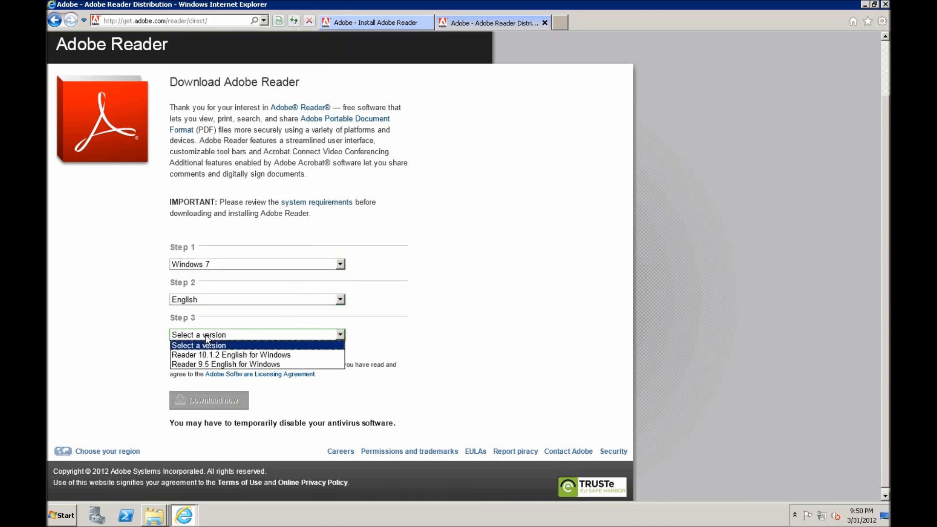
{"action": "left_click", "coordinate": [228, 357]}
{"action": "left_click", "coordinate": [220, 434]}
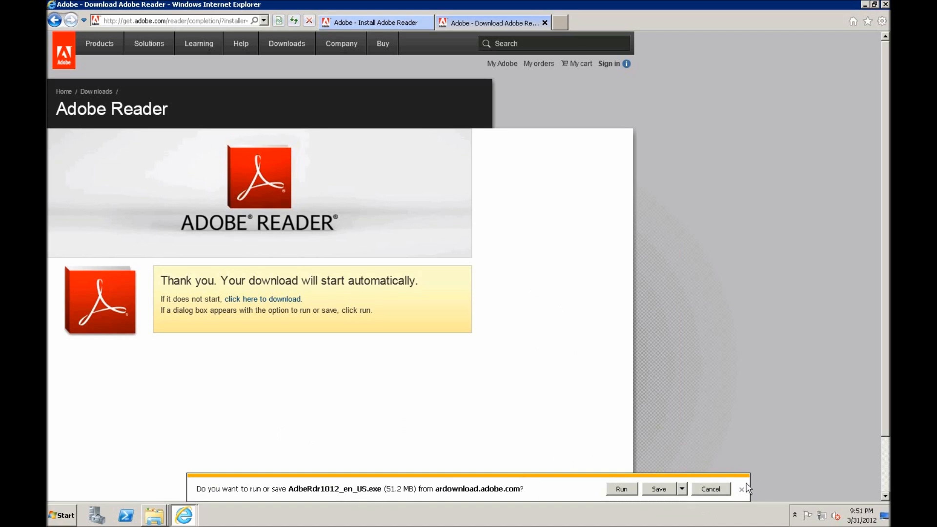
- Cancel the AdbeRdr1012_en_US.exe download and close all browser tabs
{"action": "left_click", "coordinate": [709, 489]}
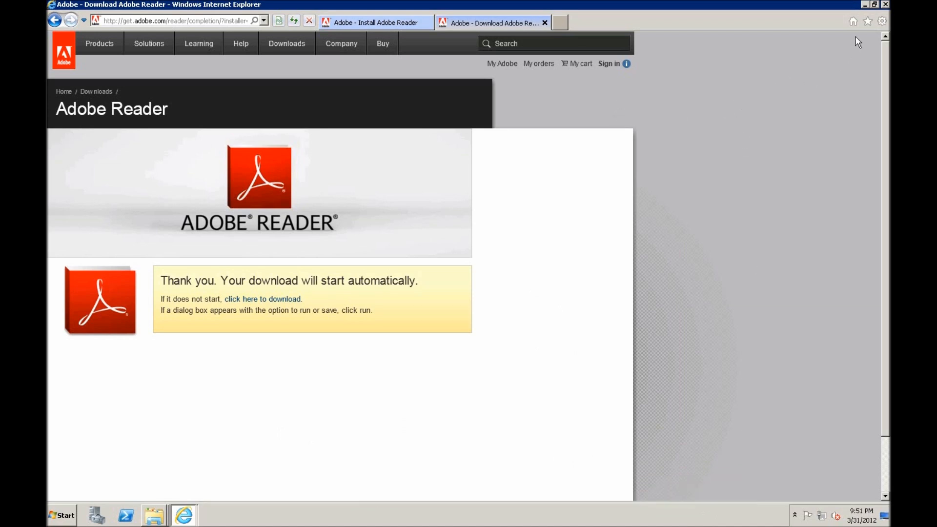
{"action": "left_click", "coordinate": [884, 5]}
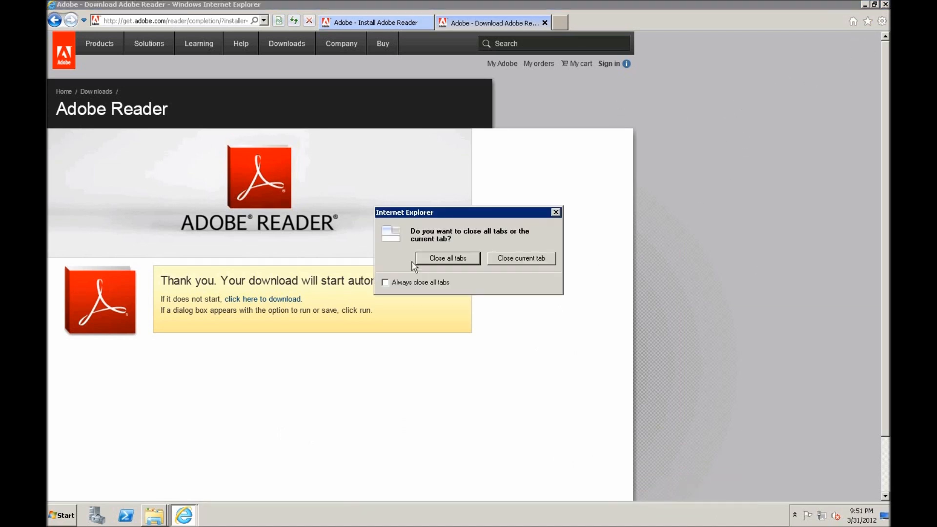
{"action": "left_click", "coordinate": [416, 263]}
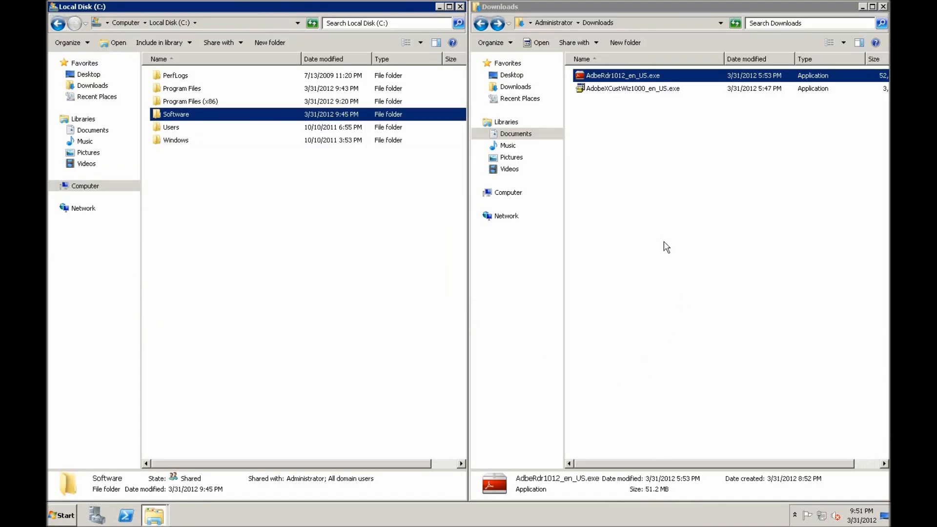
- Extract AdbeRdr1012_en_US.exe with 7-Zip into its own AdbeRdr1012_en_US folder and open that folder
{"action": "right_click", "coordinate": [609, 81]}
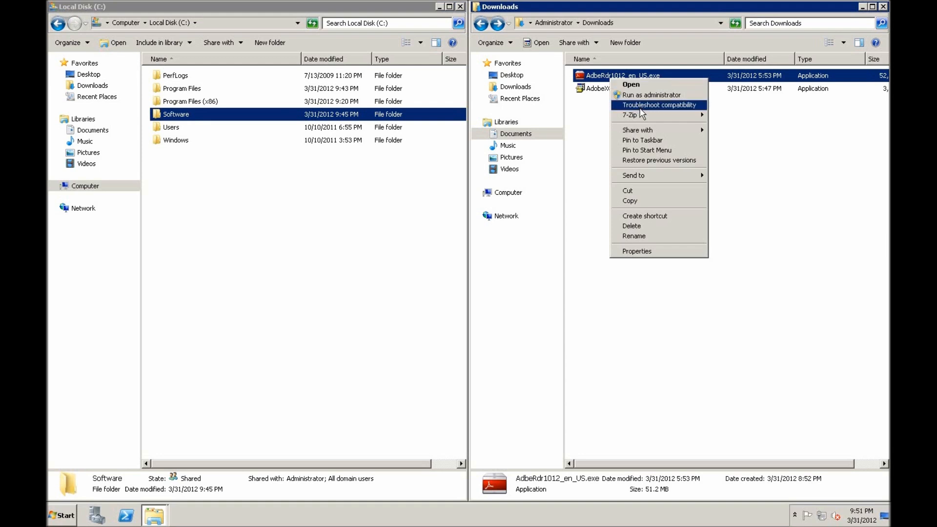
{"action": "mouse_move", "coordinate": [632, 115]}
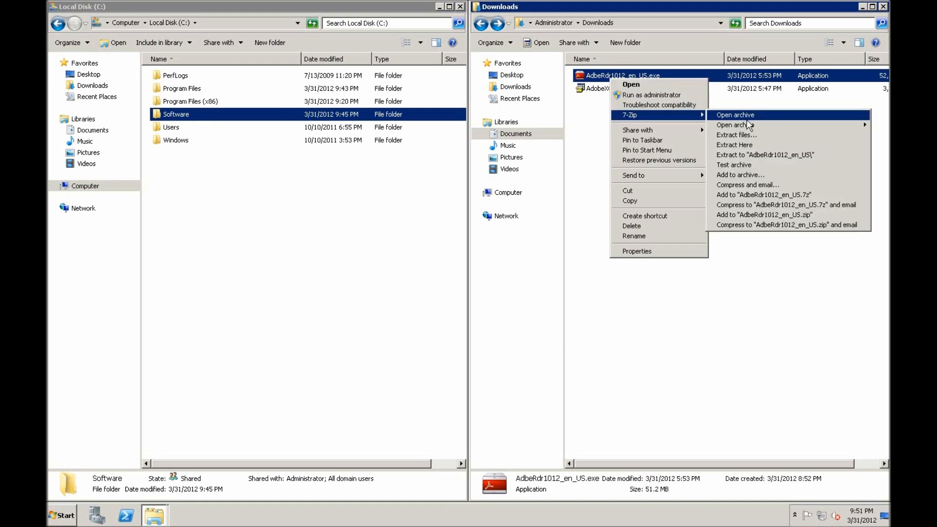
{"action": "left_click", "coordinate": [757, 153]}
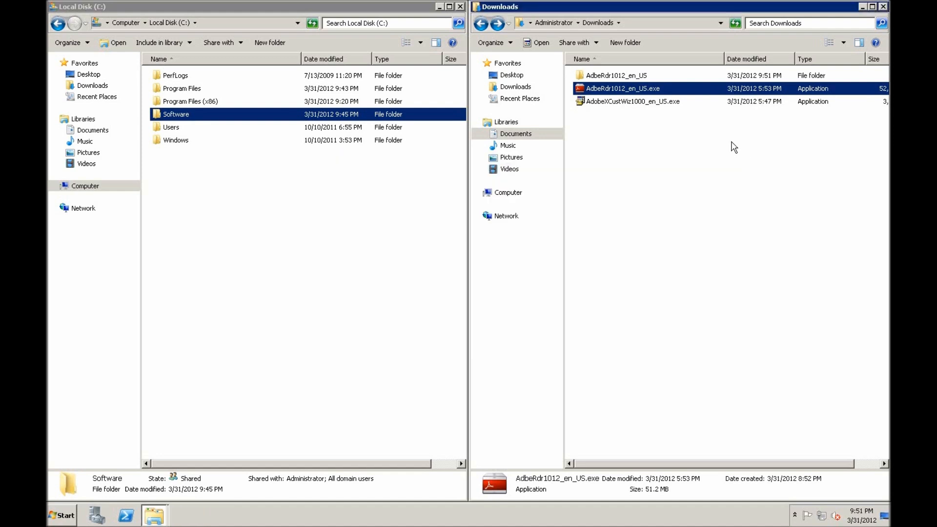
{"action": "double_click", "coordinate": [631, 77]}
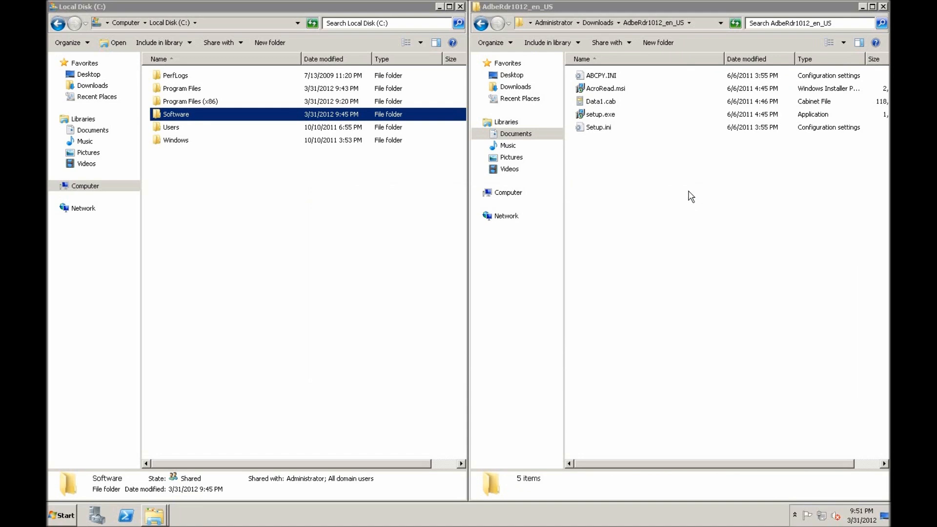
- Open a command prompt in the AdbeRdr1012_en_US folder
{"action": "left_click", "coordinate": [701, 24]}
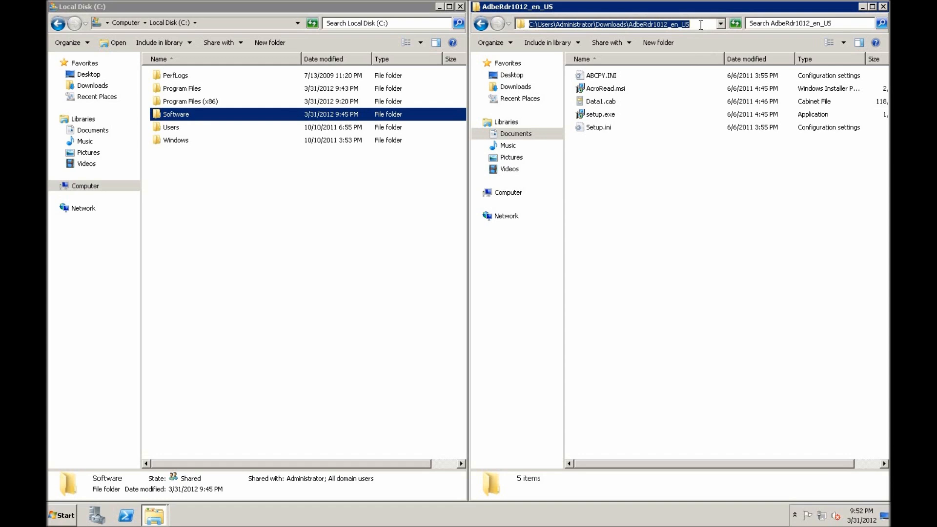
{"action": "left_click", "coordinate": [681, 203]}
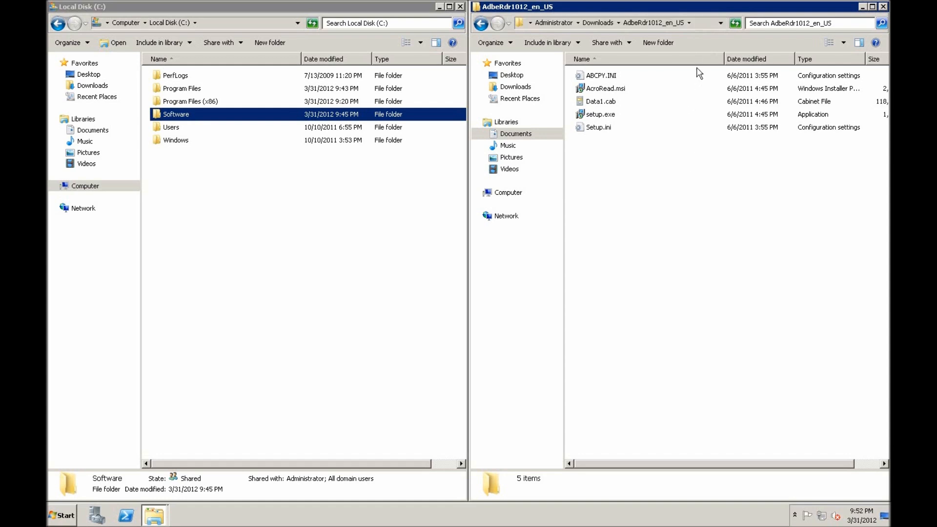
{"action": "left_click", "coordinate": [698, 25]}
{"action": "type", "text": "cmd"}
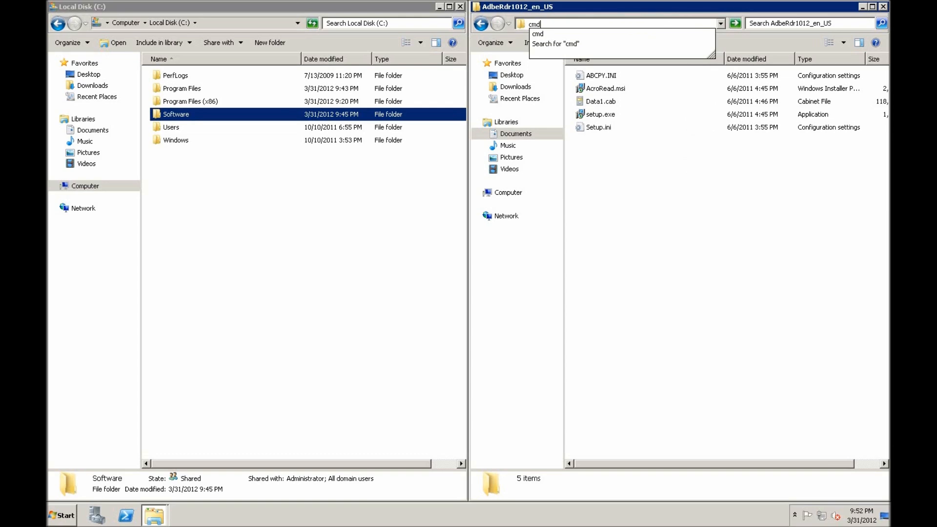
{"action": "key", "text": "Return"}
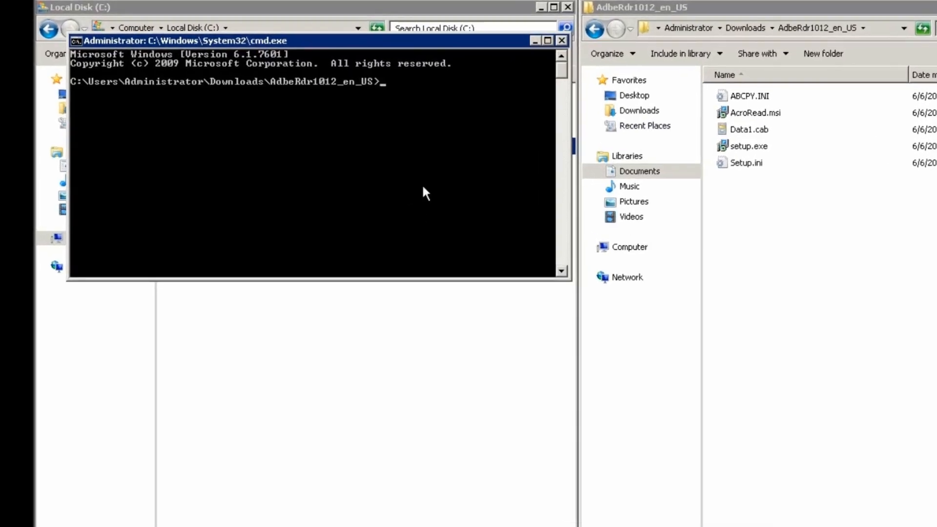
- Start an administrative installation of the Reader package with msiexec.exe /a AcroRead.msi
{"action": "type", "text": "mi"}
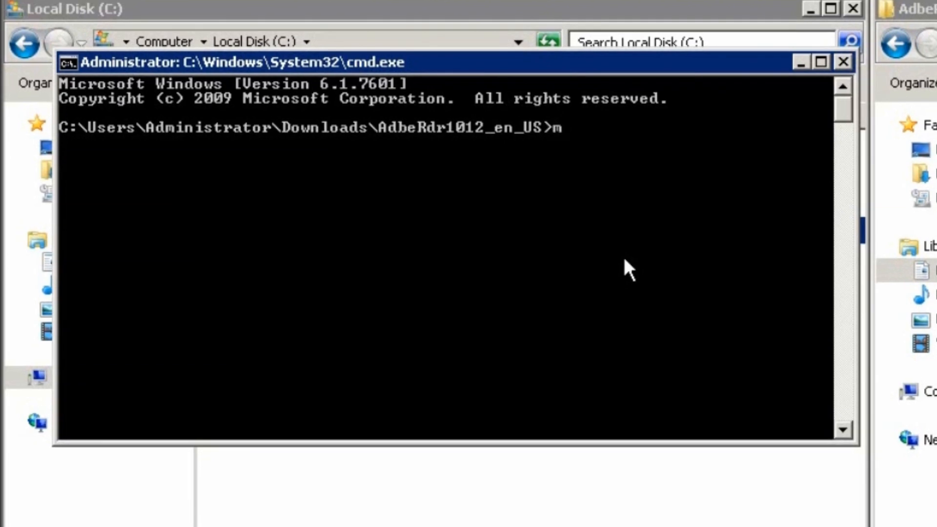
{"action": "key", "text": "BackSpace"}
{"action": "key", "text": "BackSpace"}
{"action": "type", "text": "msiexec.exe /a"}
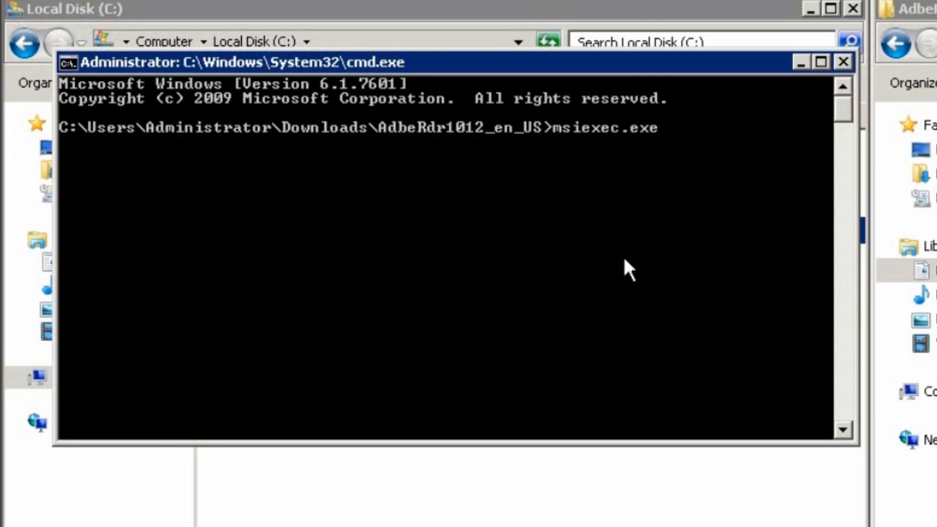
{"action": "type", "text": " AcroRead.msi"}
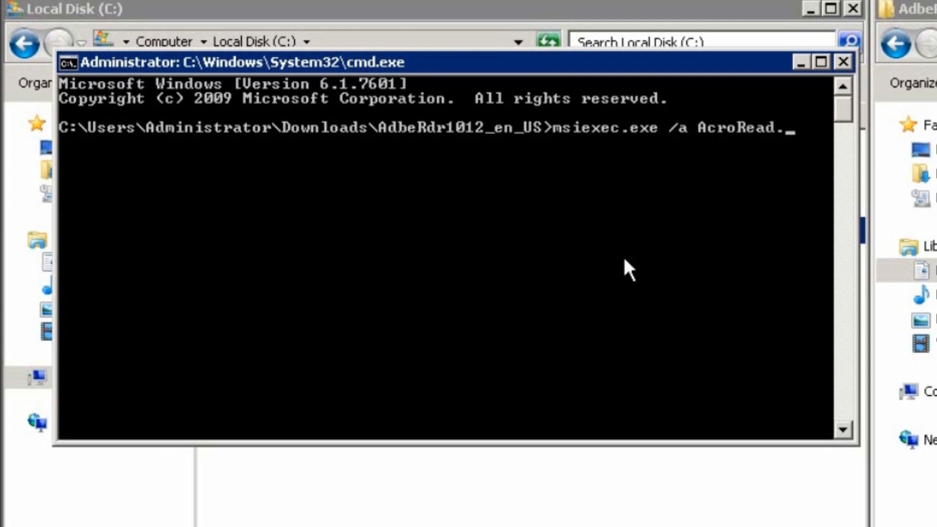
{"action": "key", "text": "Return"}
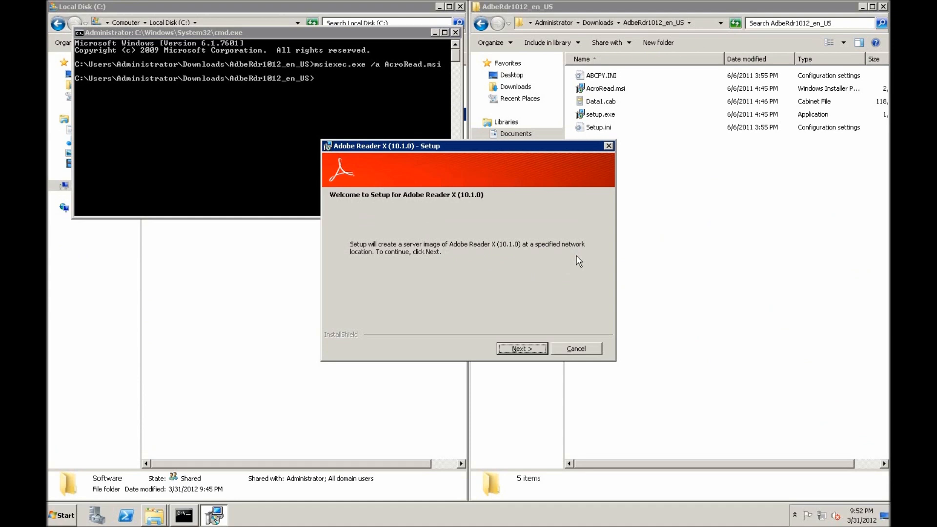
- Set the network location for the Reader server image to C:\Software\AcroRead10\ in the setup wizard
{"action": "left_click", "coordinate": [508, 350]}
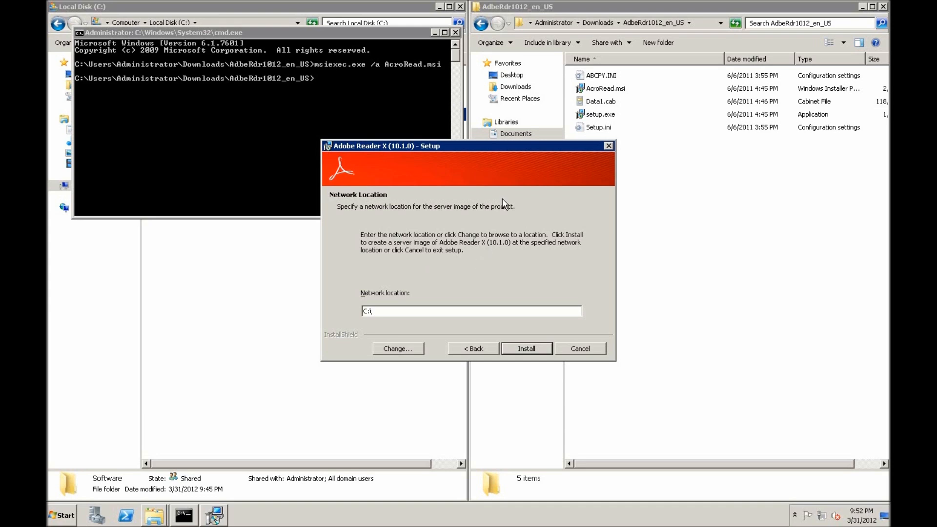
{"action": "left_click", "coordinate": [376, 8]}
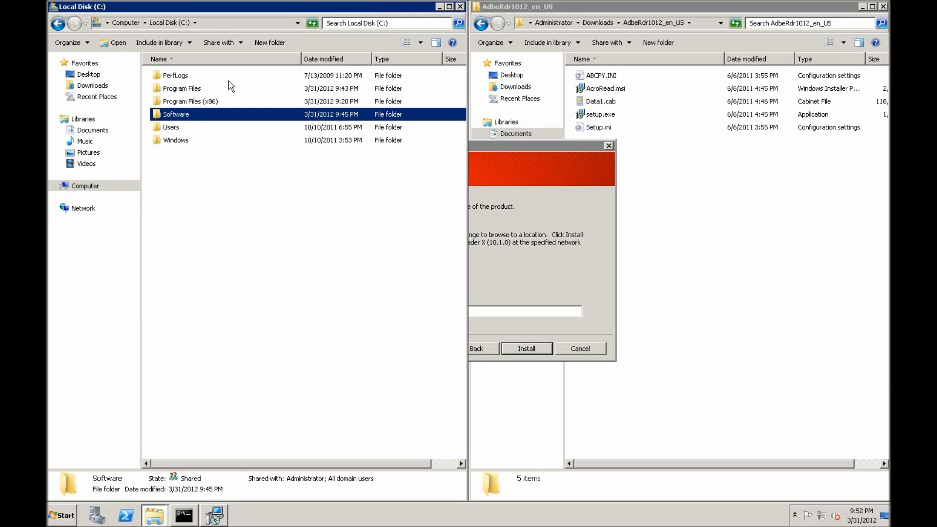
{"action": "double_click", "coordinate": [158, 116]}
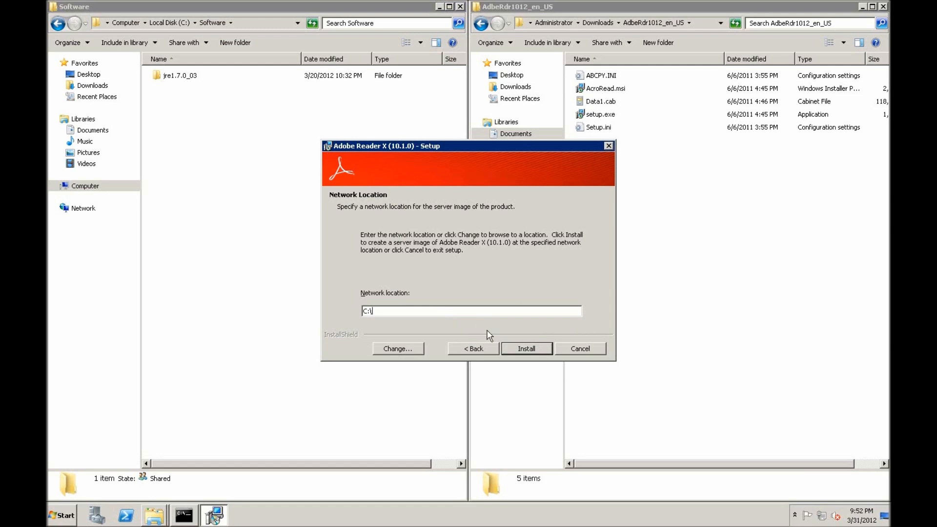
{"action": "left_click", "coordinate": [397, 348]}
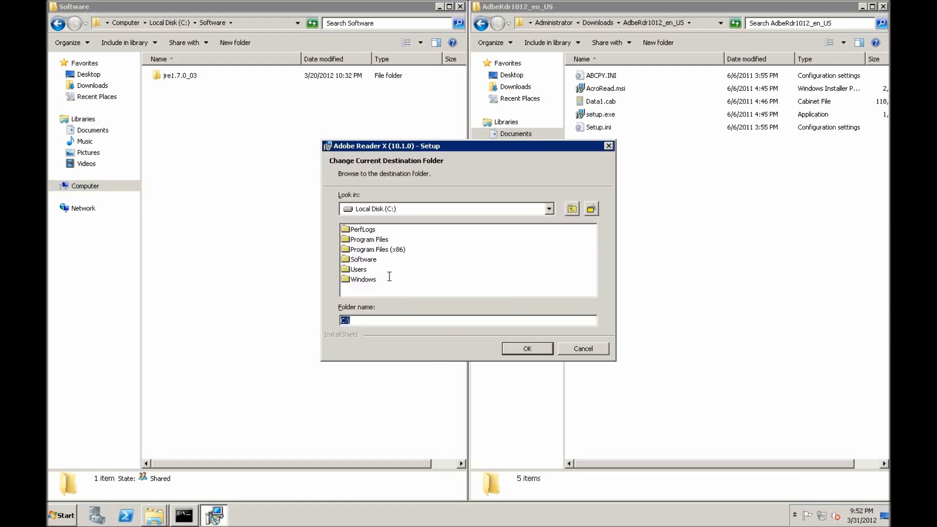
{"action": "double_click", "coordinate": [363, 259]}
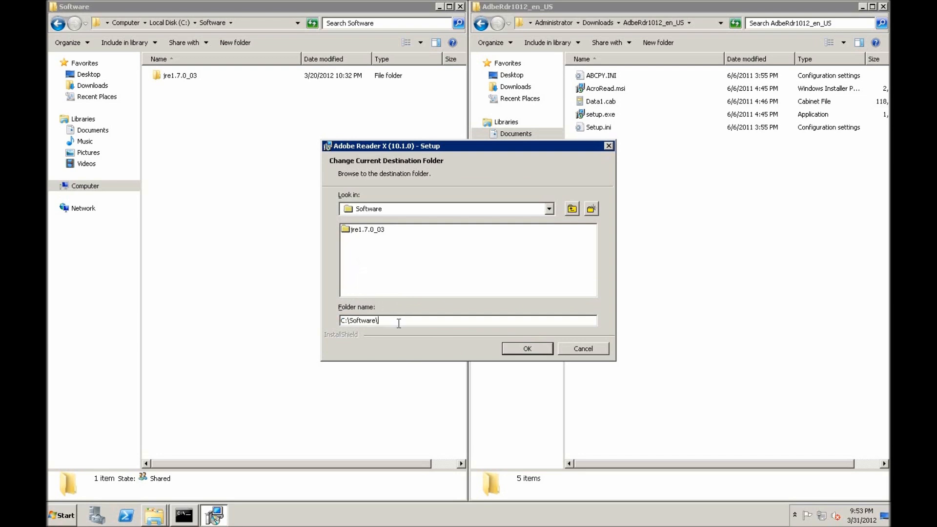
{"action": "type", "text": "AcroRead10"}
{"action": "left_click", "coordinate": [508, 348]}
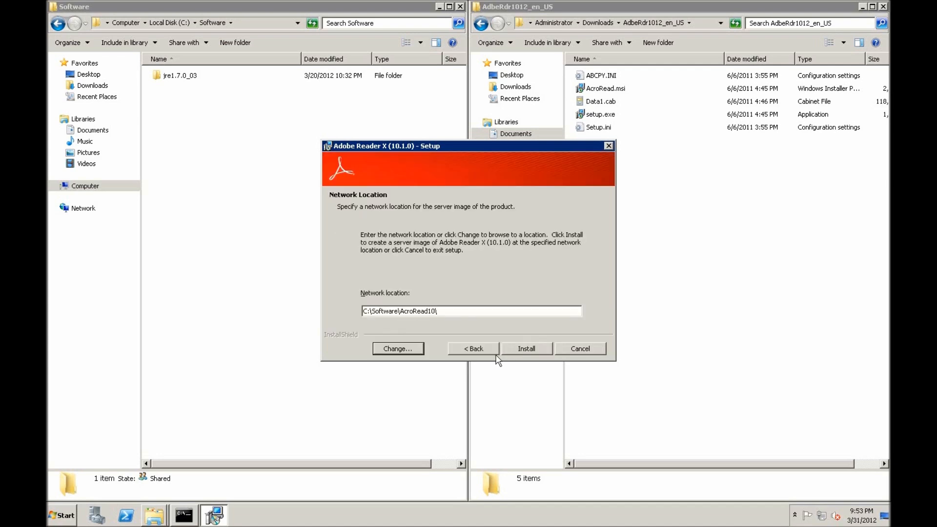
- Install the Reader server image, finish the setup and open the new AcroRead10 folder
{"action": "left_click", "coordinate": [522, 349]}
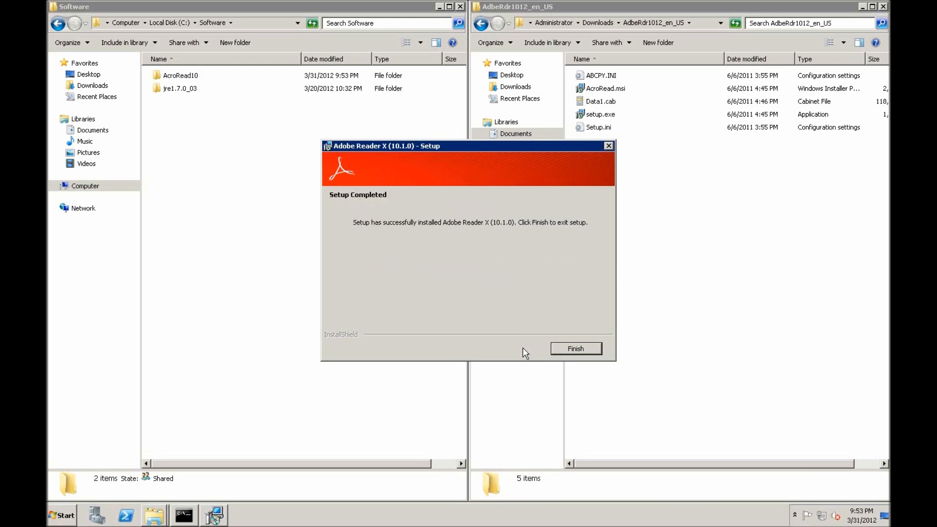
{"action": "left_click", "coordinate": [575, 348]}
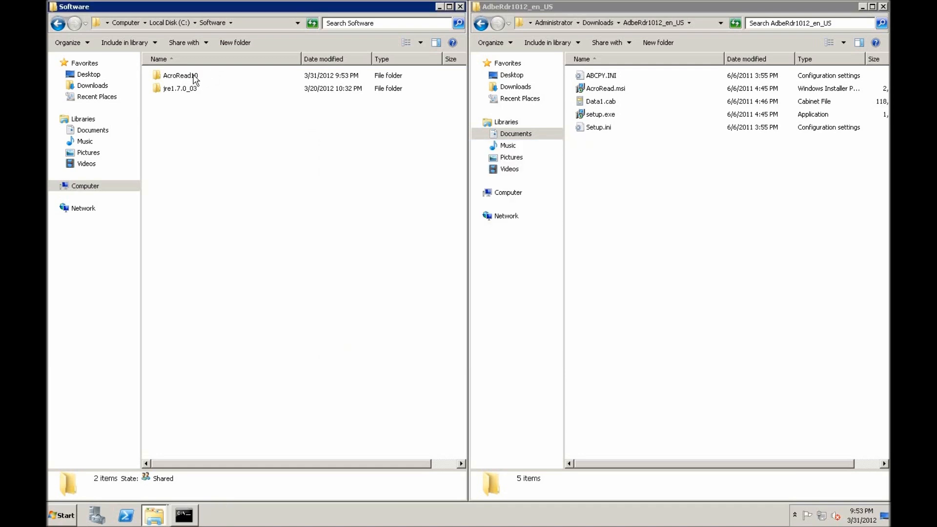
{"action": "double_click", "coordinate": [196, 79]}
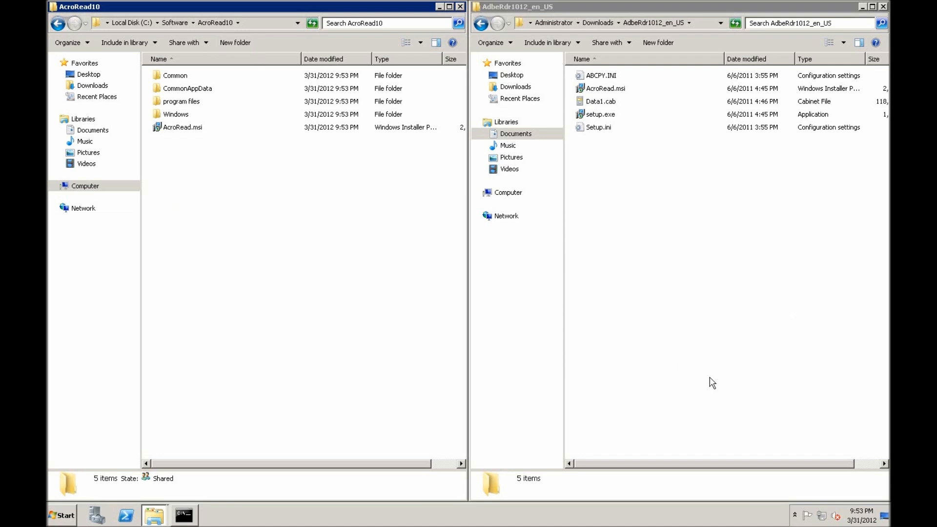
{"action": "left_click", "coordinate": [599, 26]}
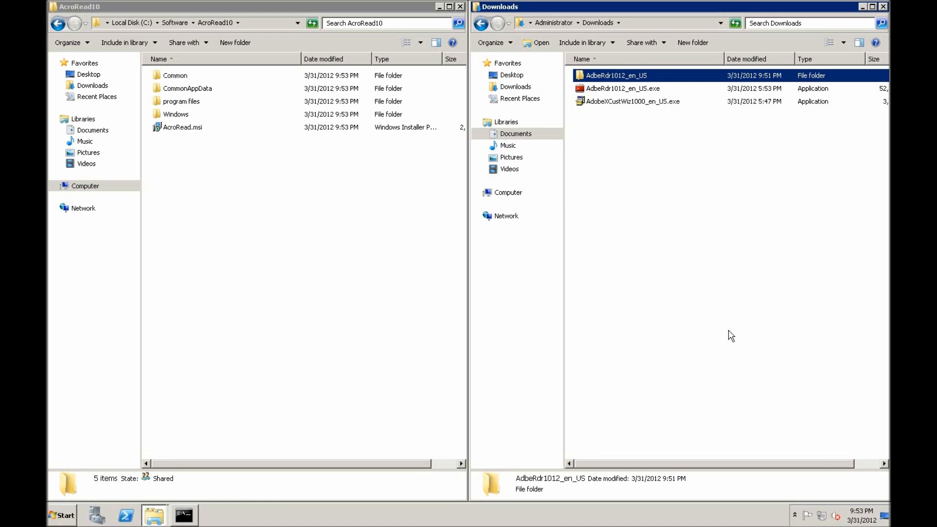
{"action": "double_click", "coordinate": [618, 102]}
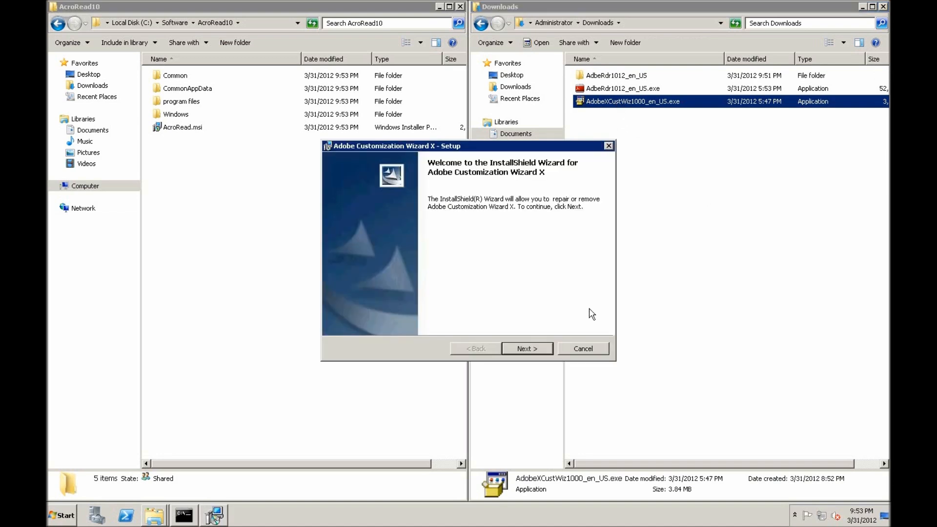
{"action": "left_click", "coordinate": [542, 351]}
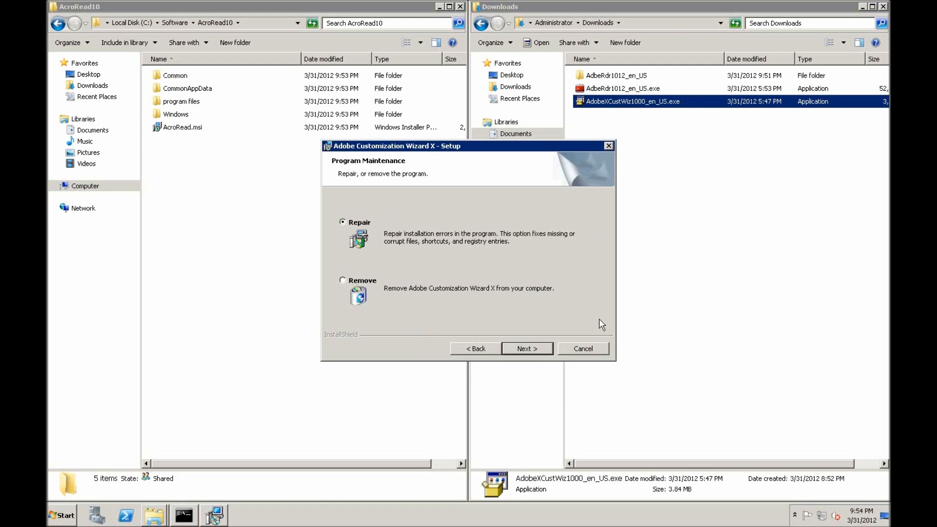
{"action": "left_click", "coordinate": [596, 350]}
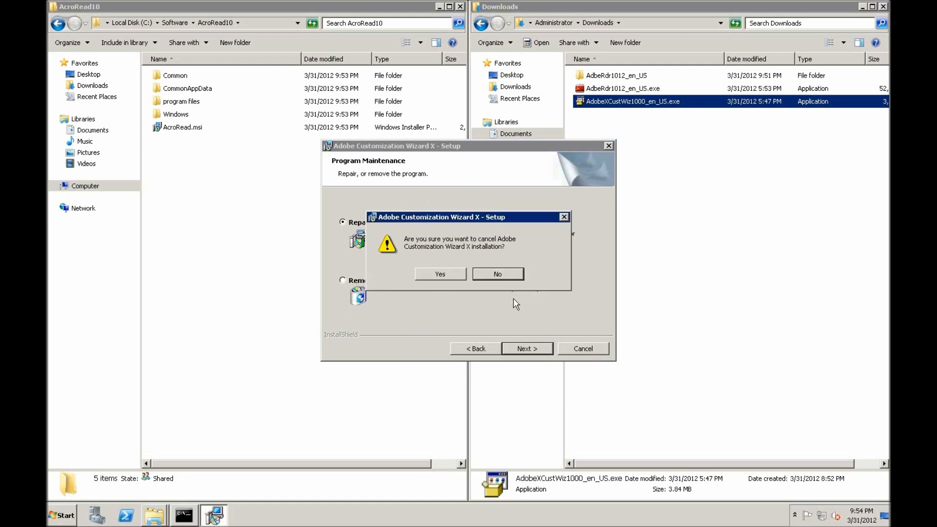
{"action": "left_click", "coordinate": [459, 276]}
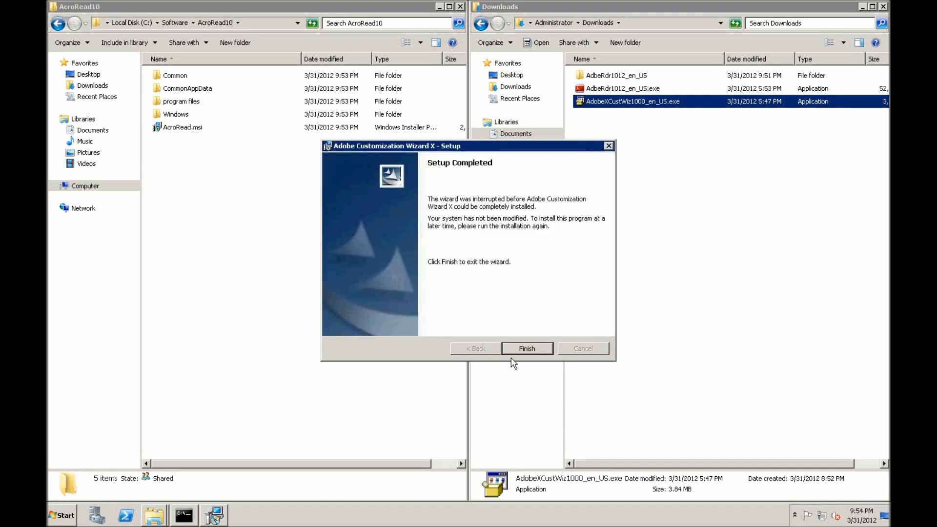
{"action": "left_click", "coordinate": [515, 349]}
{"action": "left_click", "coordinate": [310, 415]}
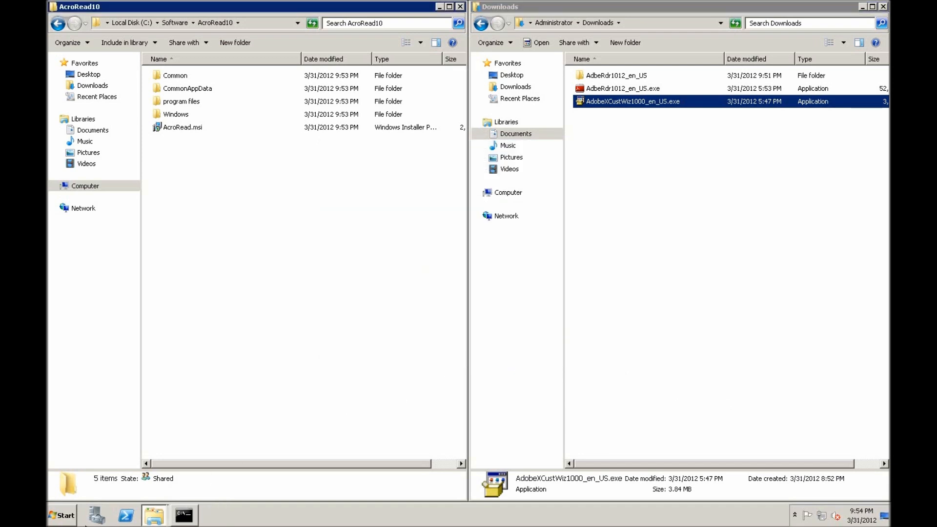
- Launch Adobe Customization Wizard X and open the AcroRead.msi package from C:\Software\AcroRead10
{"action": "left_click", "coordinate": [63, 515]}
{"action": "left_click", "coordinate": [99, 398]}
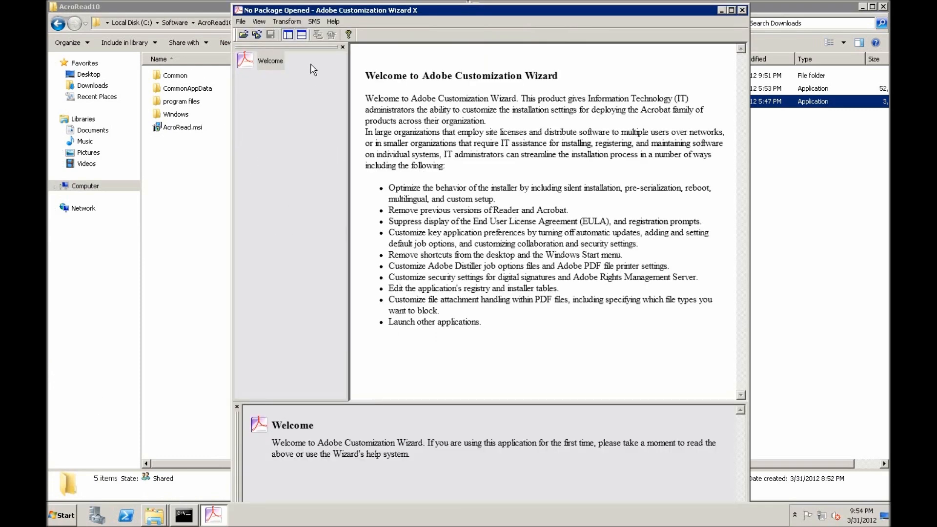
{"action": "left_click", "coordinate": [244, 35]}
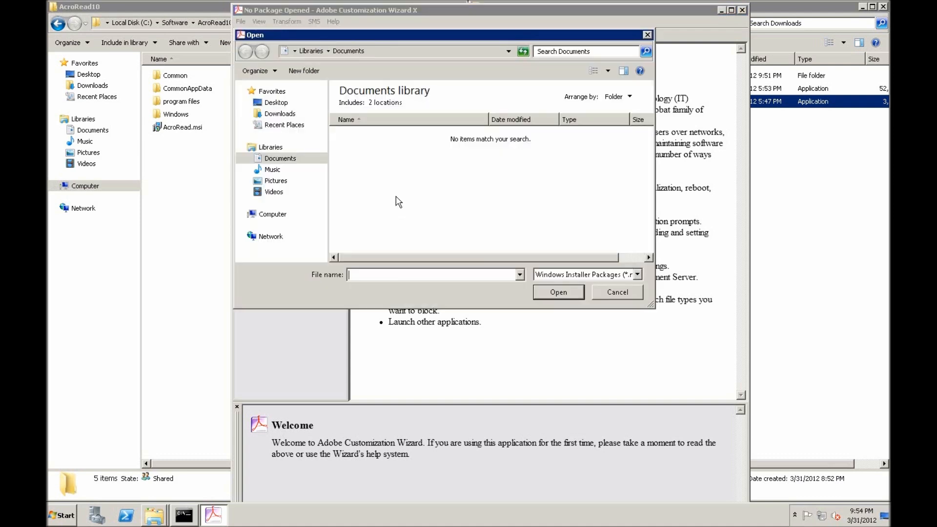
{"action": "left_click", "coordinate": [266, 216]}
{"action": "left_click", "coordinate": [347, 125]}
{"action": "double_click", "coordinate": [347, 126]}
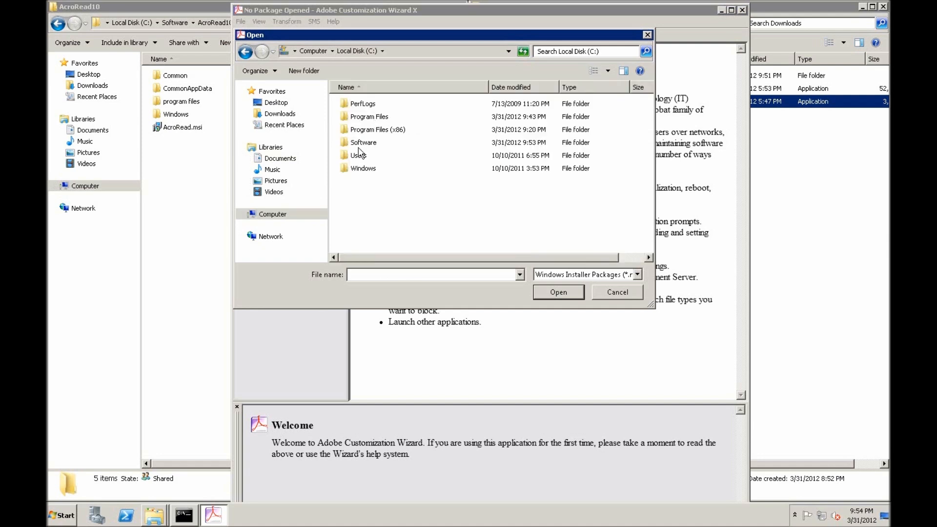
{"action": "double_click", "coordinate": [358, 143]}
{"action": "double_click", "coordinate": [350, 104]}
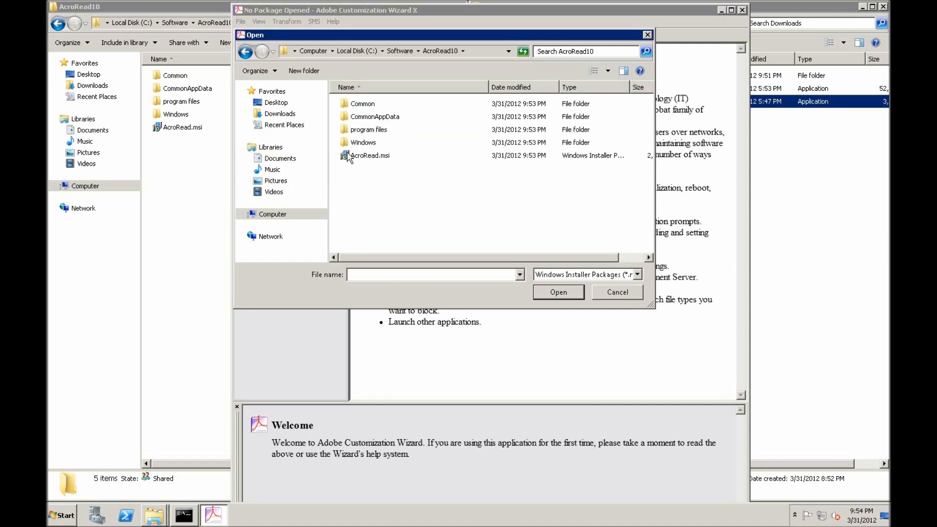
{"action": "double_click", "coordinate": [347, 155]}
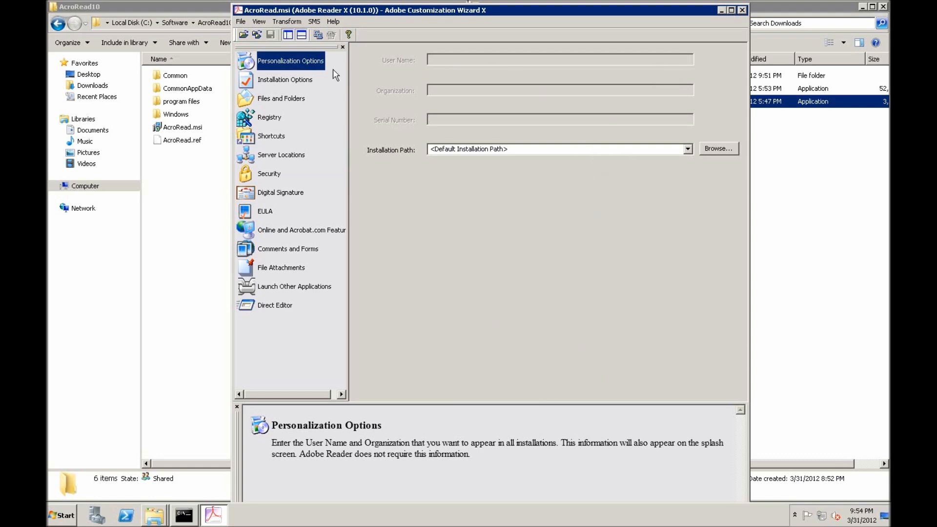
- Set the installation options of the package to run silently with no interface
{"action": "left_click", "coordinate": [308, 80]}
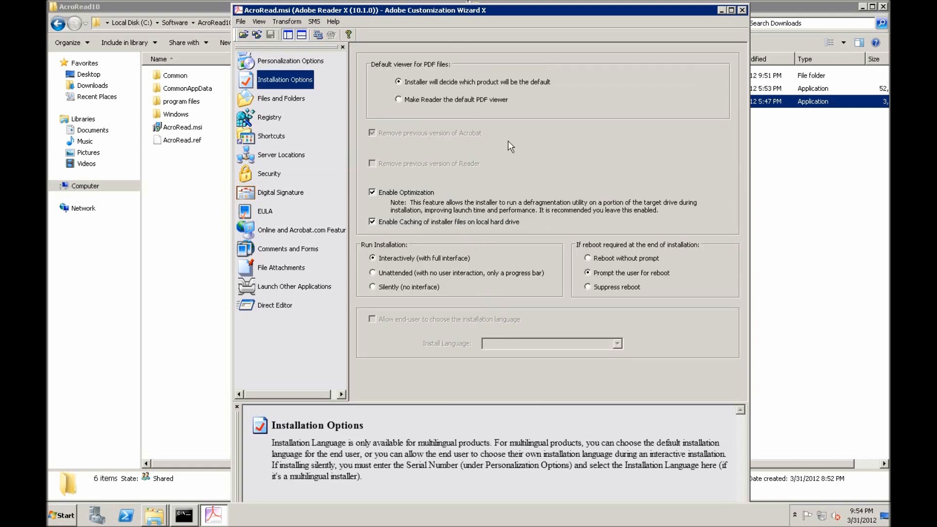
{"action": "left_click", "coordinate": [373, 286]}
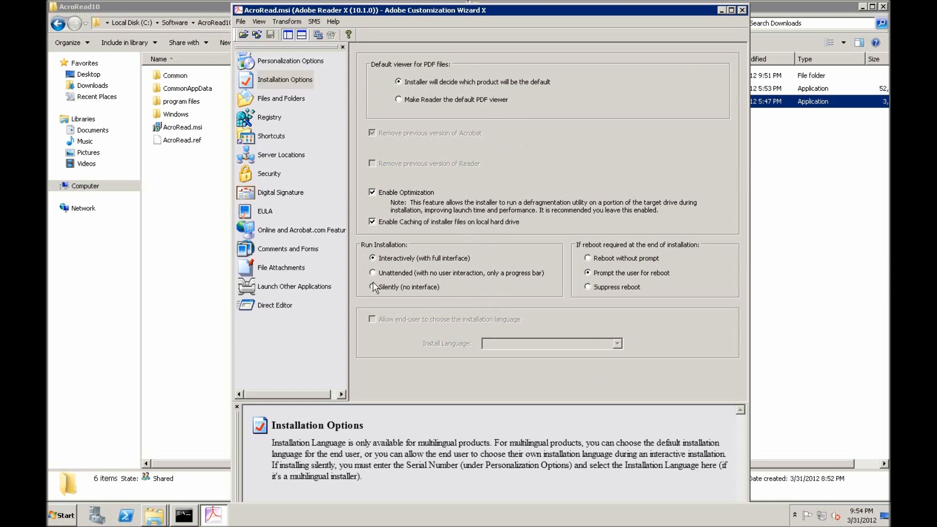
{"action": "left_click", "coordinate": [384, 288]}
- View the Files and Folders and Registry settings, and remove the Adobe Reader X shortcut from the destination computer's Desktop
{"action": "left_click", "coordinate": [285, 103]}
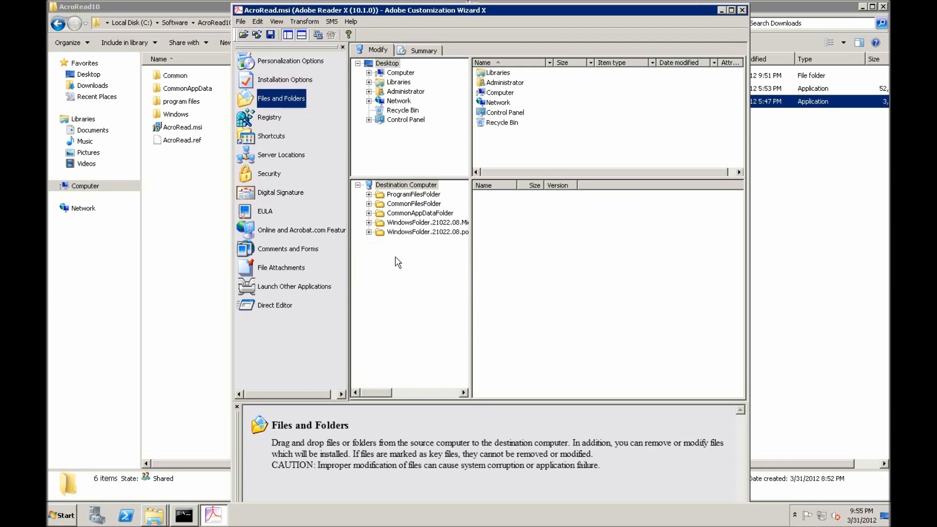
{"action": "left_click", "coordinate": [271, 119]}
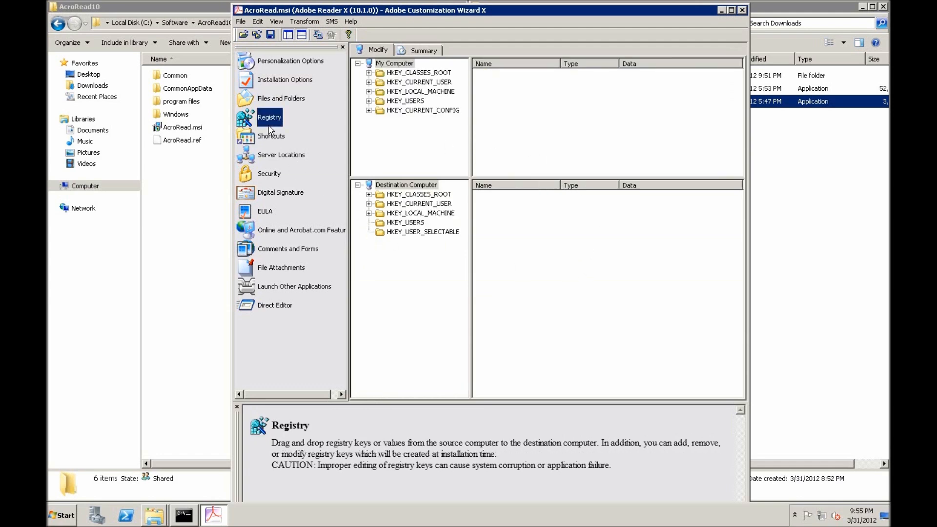
{"action": "left_click", "coordinate": [267, 137]}
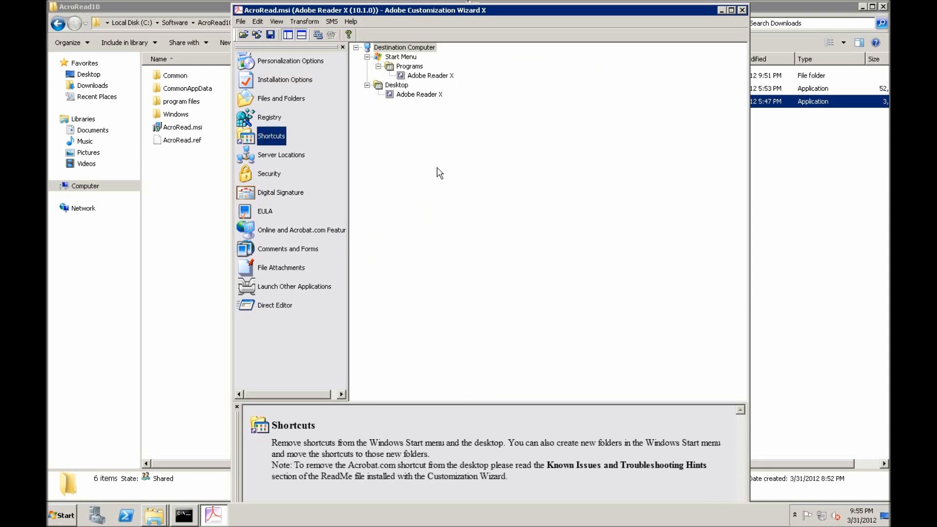
{"action": "right_click", "coordinate": [405, 98]}
{"action": "left_click", "coordinate": [413, 104]}
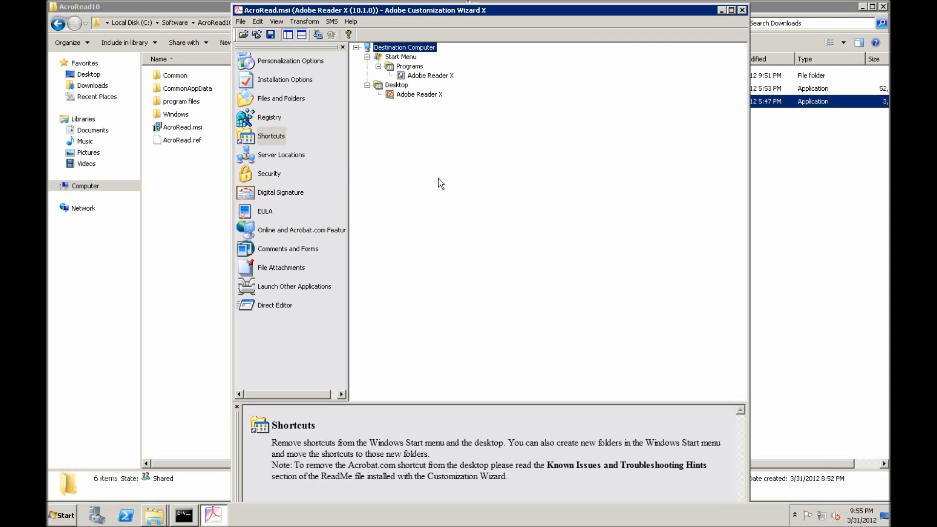
- Look through the Digital Signature settings, suppress display of the End User License Agreement and view the EULA text
{"action": "left_click", "coordinate": [284, 156]}
{"action": "left_click", "coordinate": [279, 193]}
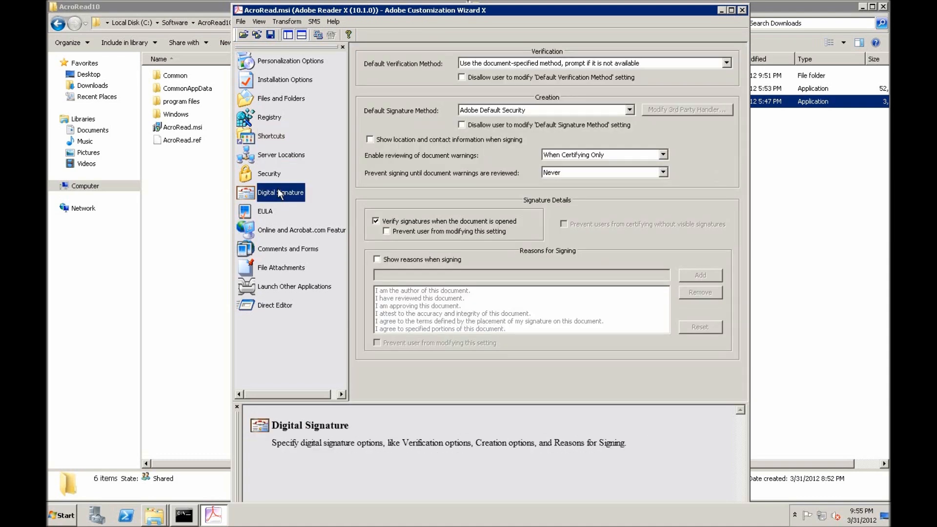
{"action": "left_click", "coordinate": [268, 214]}
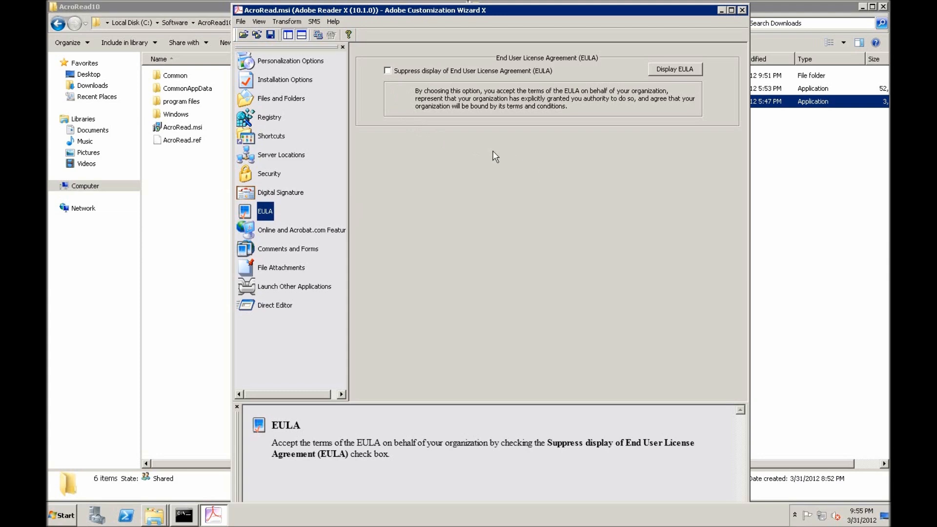
{"action": "left_click", "coordinate": [412, 71]}
{"action": "left_click", "coordinate": [675, 69]}
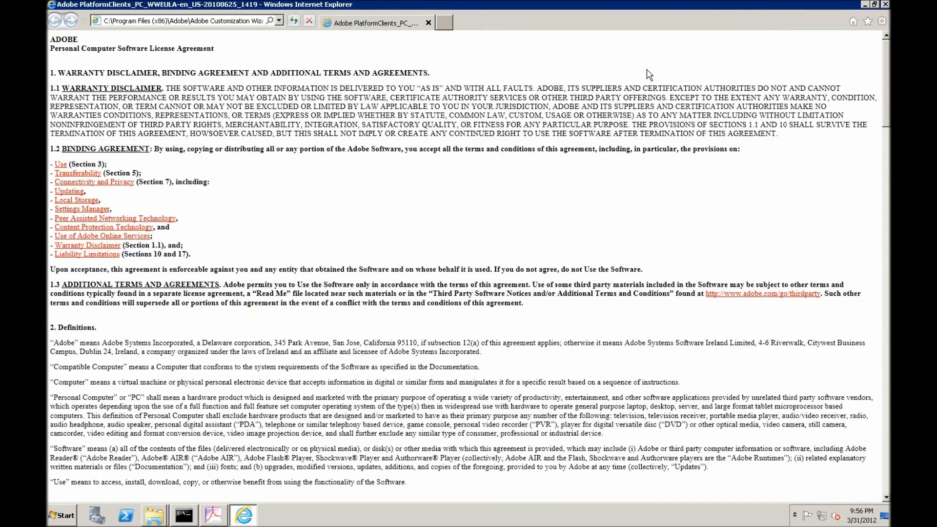
{"action": "left_click", "coordinate": [885, 4]}
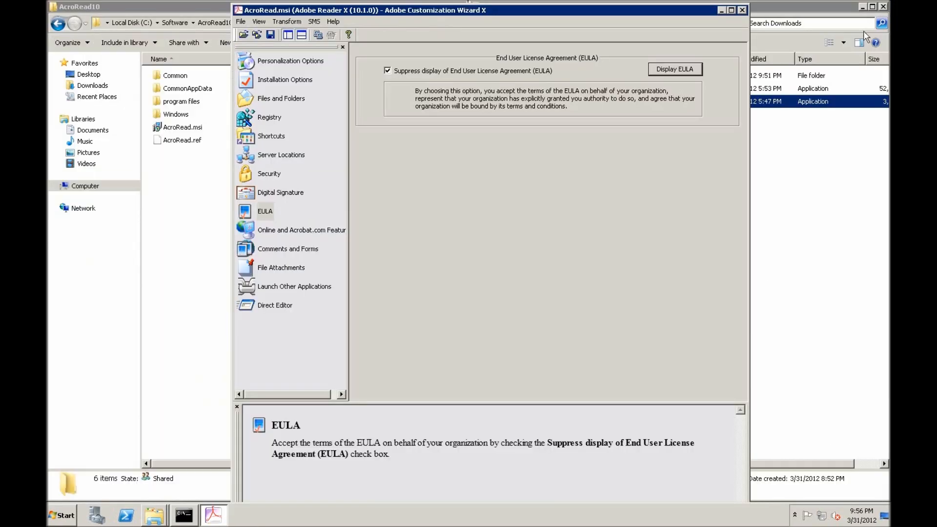
- Disable all updates, Help > Purchase Adobe Acrobat, Help > Digital Editions, and all Acrobat.com access in the online features
{"action": "left_click", "coordinate": [299, 227]}
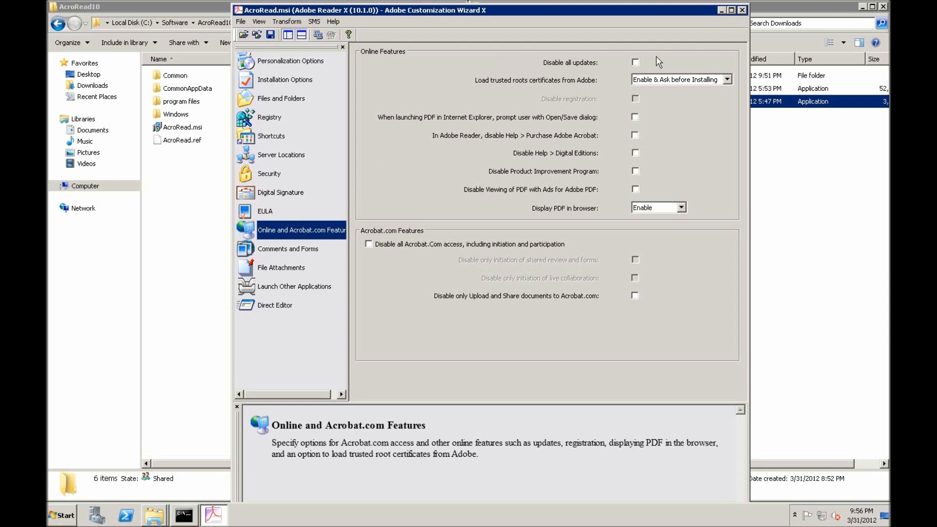
{"action": "left_click", "coordinate": [635, 63]}
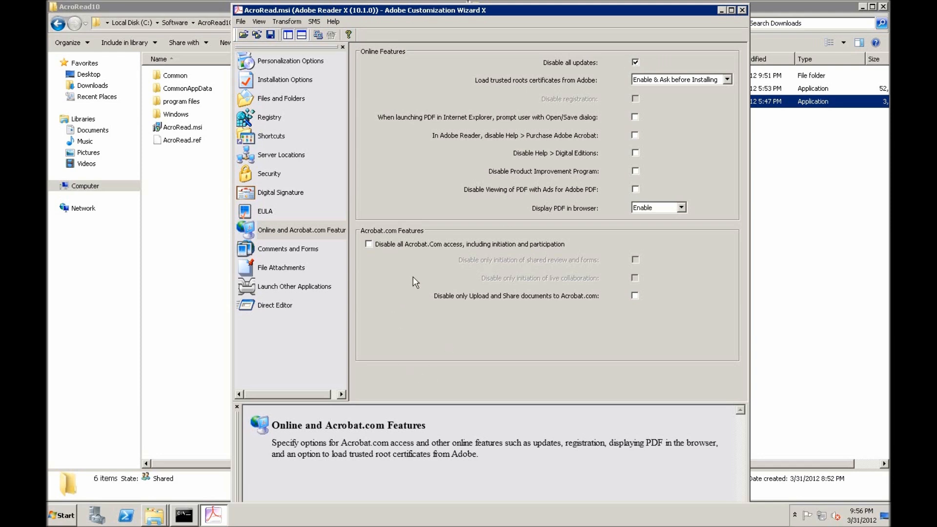
{"action": "left_click", "coordinate": [634, 135]}
{"action": "left_click", "coordinate": [634, 153]}
{"action": "left_click", "coordinate": [369, 244]}
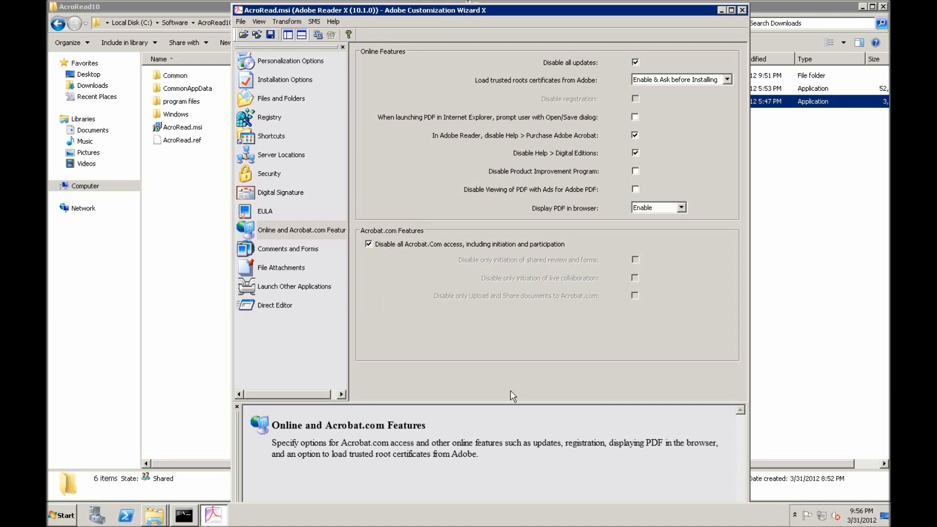
- Try to generate the customization transform as CompanyPrefs in C:\Software\AcroRead10
{"action": "left_click", "coordinate": [292, 287]}
{"action": "left_click", "coordinate": [281, 55]}
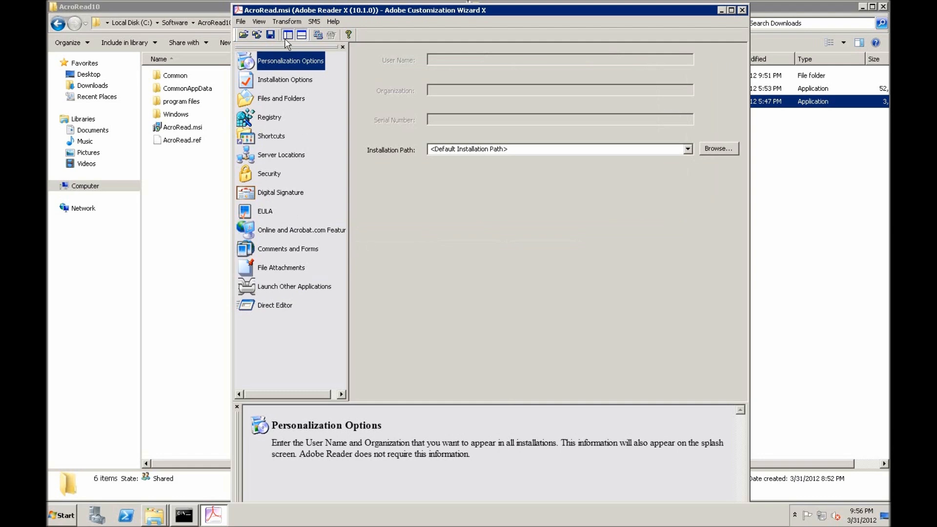
{"action": "left_click", "coordinate": [283, 23]}
{"action": "left_click", "coordinate": [303, 34]}
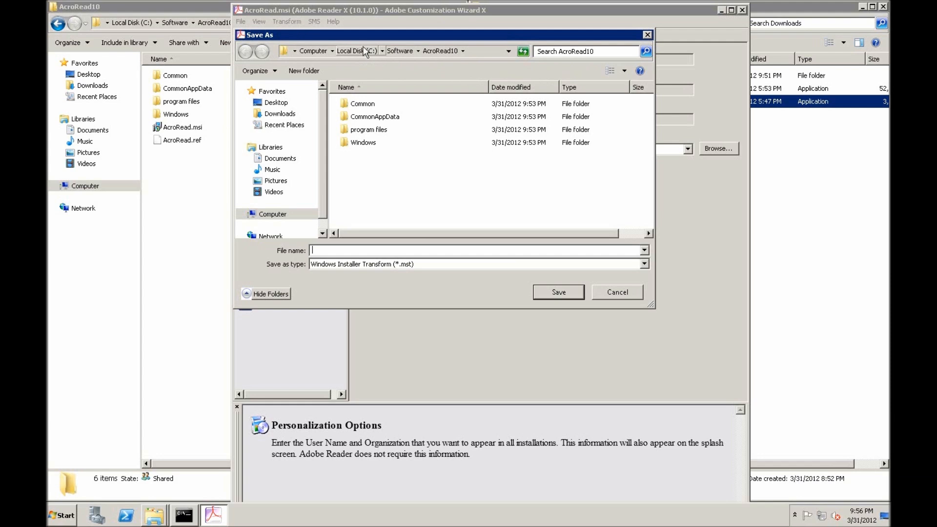
{"action": "left_click", "coordinate": [482, 49]}
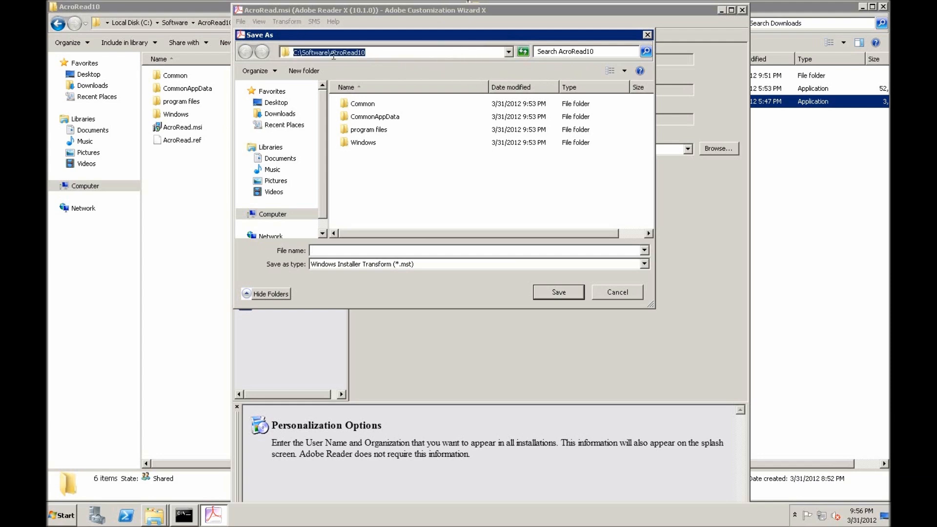
{"action": "left_click", "coordinate": [384, 53]}
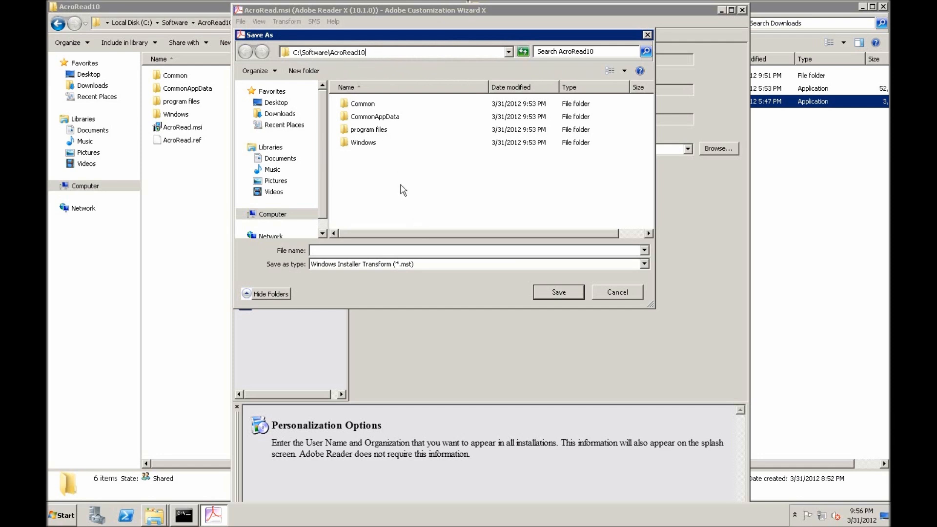
{"action": "left_click", "coordinate": [426, 179]}
{"action": "left_click", "coordinate": [420, 249]}
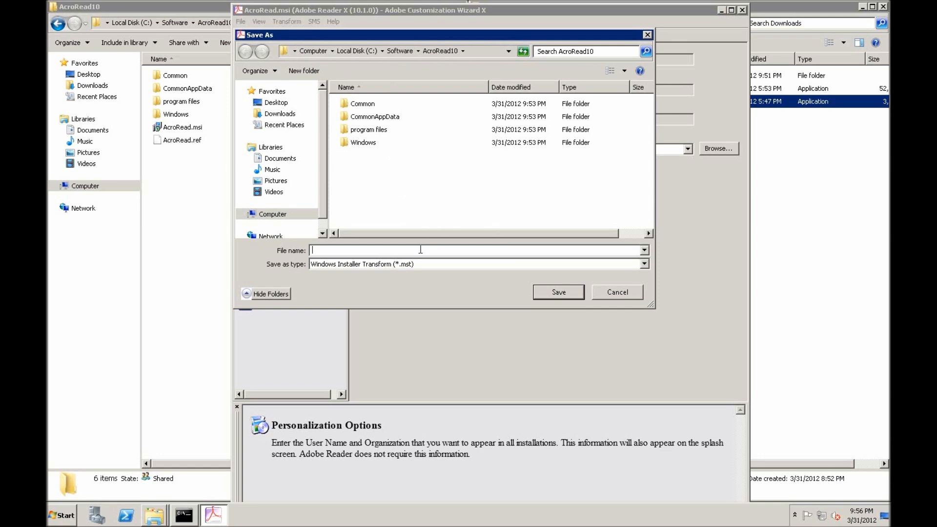
{"action": "type", "text": "CompanyPrefe"}
{"action": "key", "text": "BackSpace"}
{"action": "type", "text": "s"}
{"action": "left_click", "coordinate": [540, 298]}
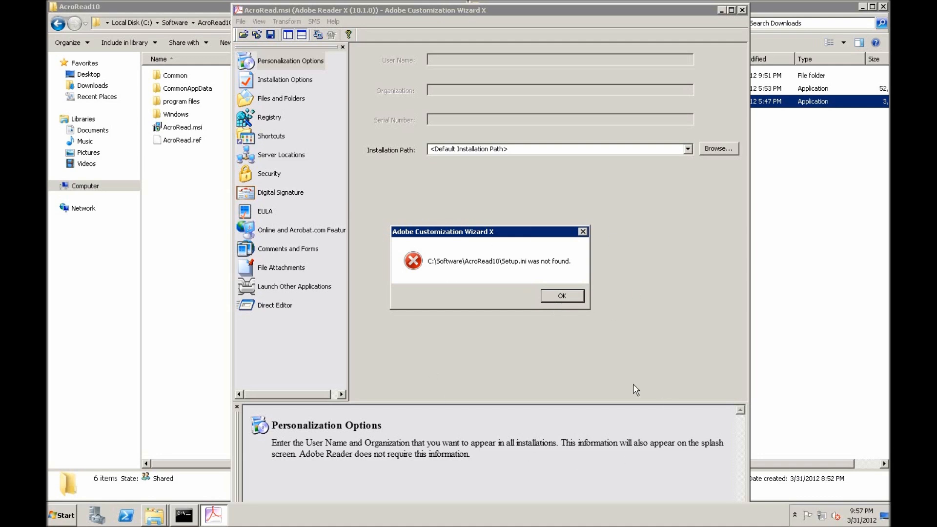
{"action": "left_click", "coordinate": [561, 297]}
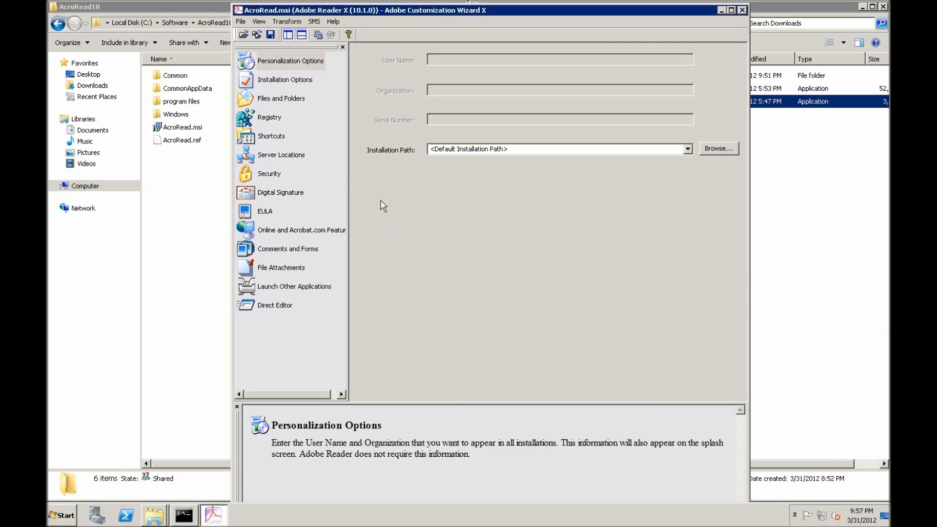
- Create an empty text file in the AcroRead10 folder and rename it Setup.ini, accepting the extension change
{"action": "left_click", "coordinate": [213, 234]}
{"action": "right_click", "coordinate": [211, 229]}
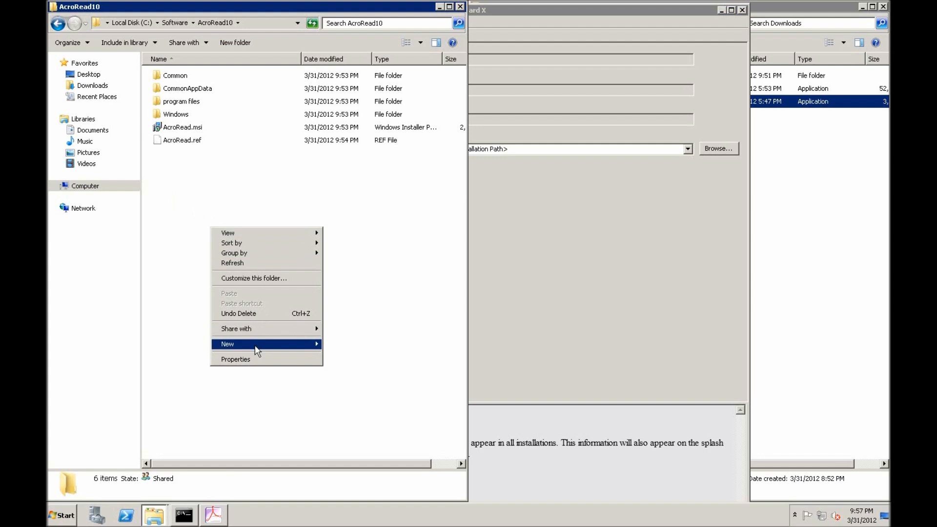
{"action": "mouse_move", "coordinate": [258, 347]}
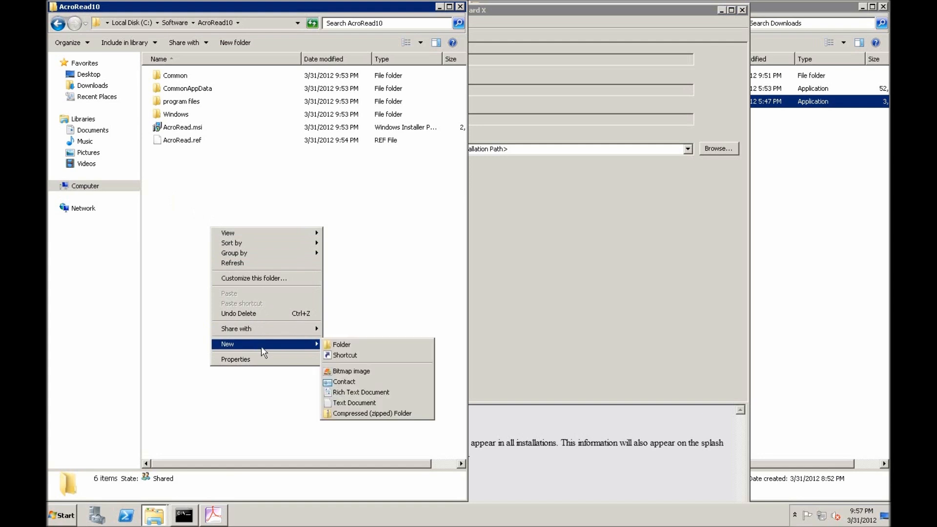
{"action": "left_click", "coordinate": [358, 402]}
{"action": "type", "text": "Se.txt"}
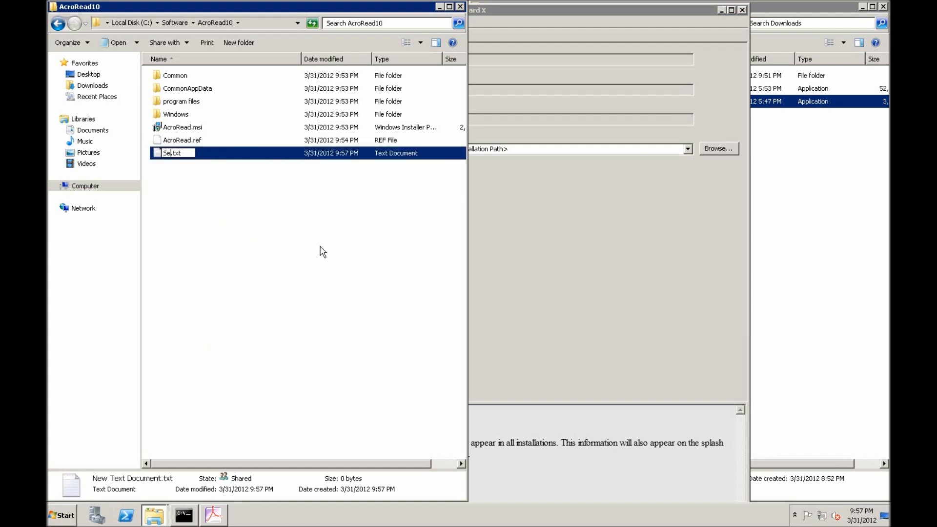
{"action": "key", "text": "shift+End"}
{"action": "key", "text": "Delete"}
{"action": "type", "text": "tup.ini"}
{"action": "key", "text": "Return"}
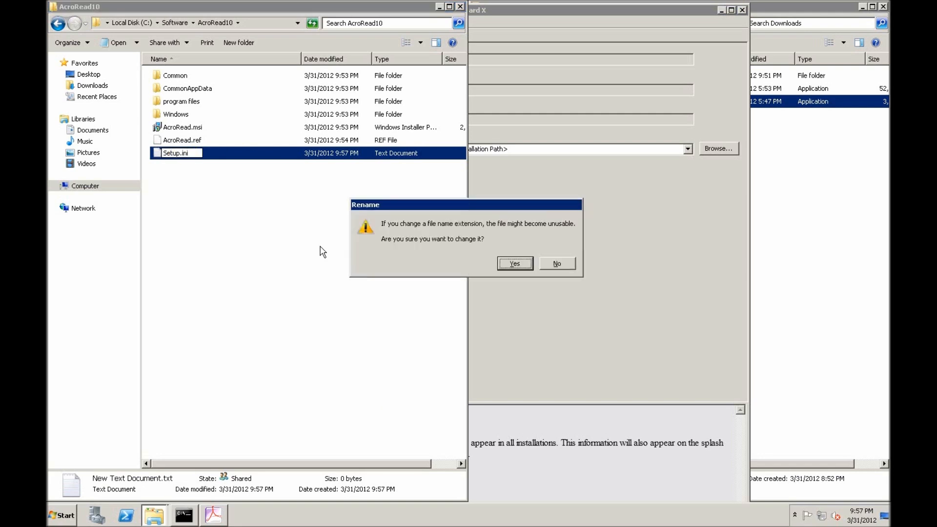
{"action": "left_click", "coordinate": [508, 266]}
{"action": "left_click", "coordinate": [507, 270]}
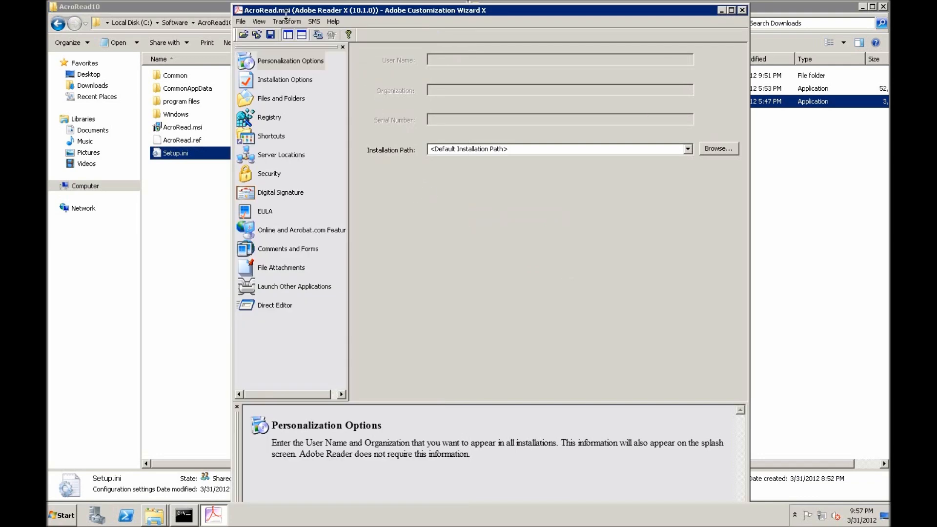
- Generate the transform as companyPrefs in the AcroRead10 folder and close the wizard without saving changes to AcroRead.msi
{"action": "left_click", "coordinate": [294, 23]}
{"action": "left_click", "coordinate": [301, 34]}
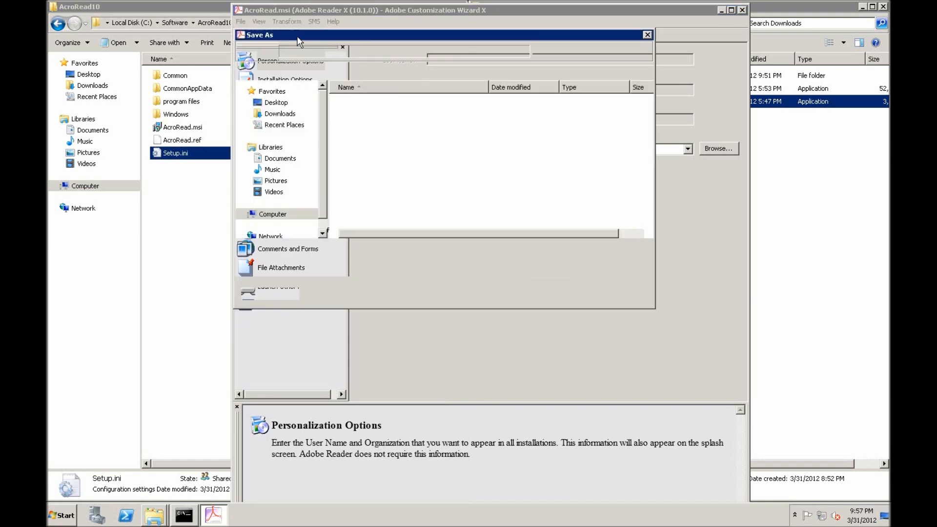
{"action": "type", "text": "companyPrefs"}
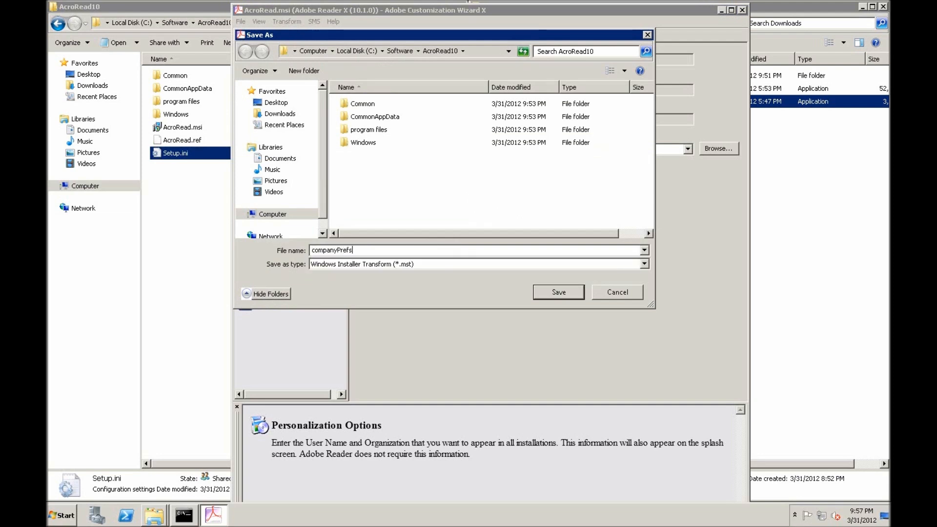
{"action": "key", "text": "Return"}
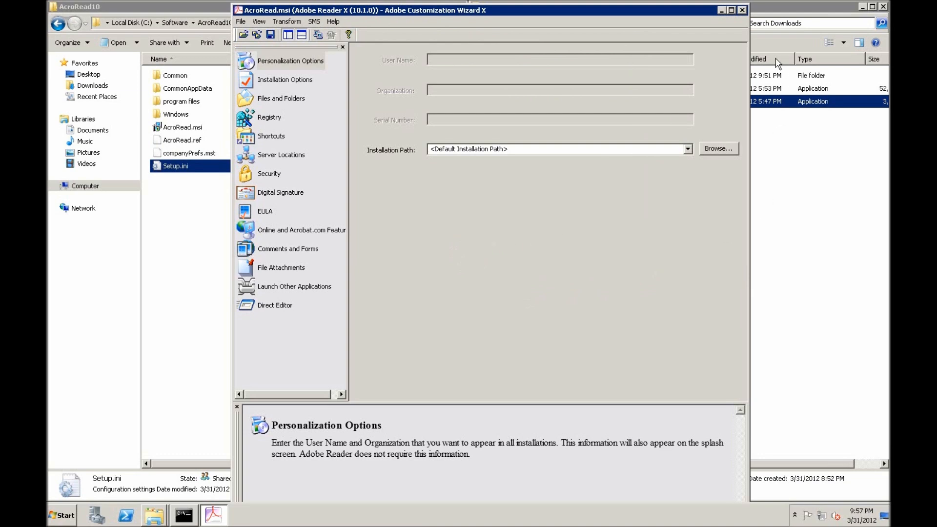
{"action": "left_click", "coordinate": [742, 10]}
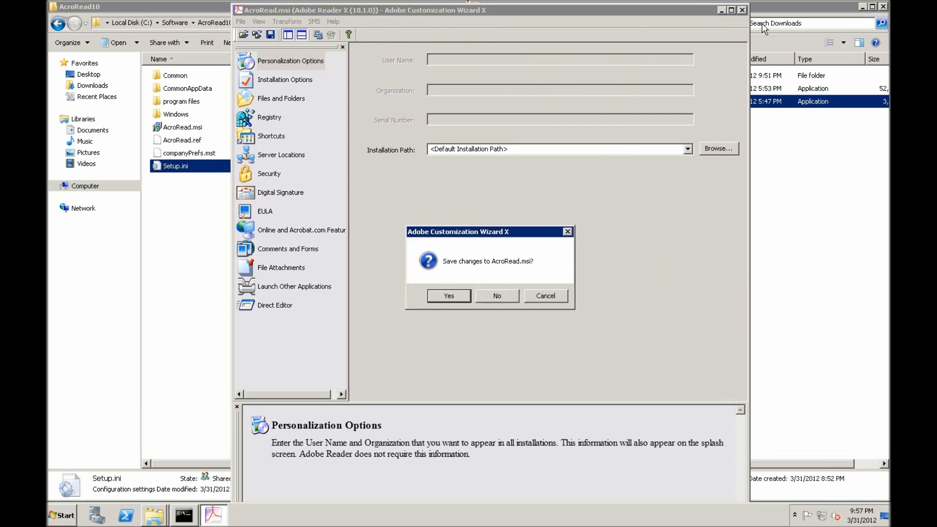
{"action": "left_click", "coordinate": [497, 296]}
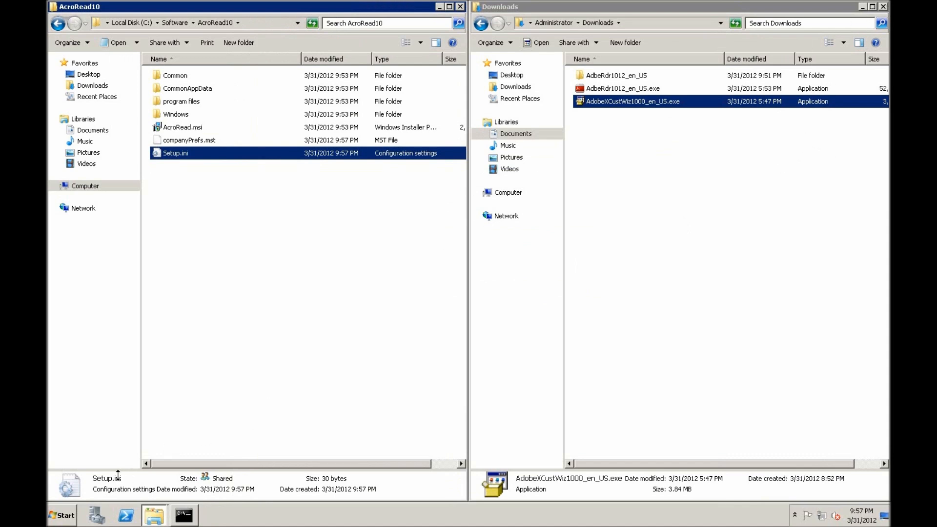
- Open Group Policy Management and view the Windows Installer administrative template settings of the Default Domain Policy
{"action": "left_click", "coordinate": [71, 511]}
{"action": "mouse_move", "coordinate": [235, 406]}
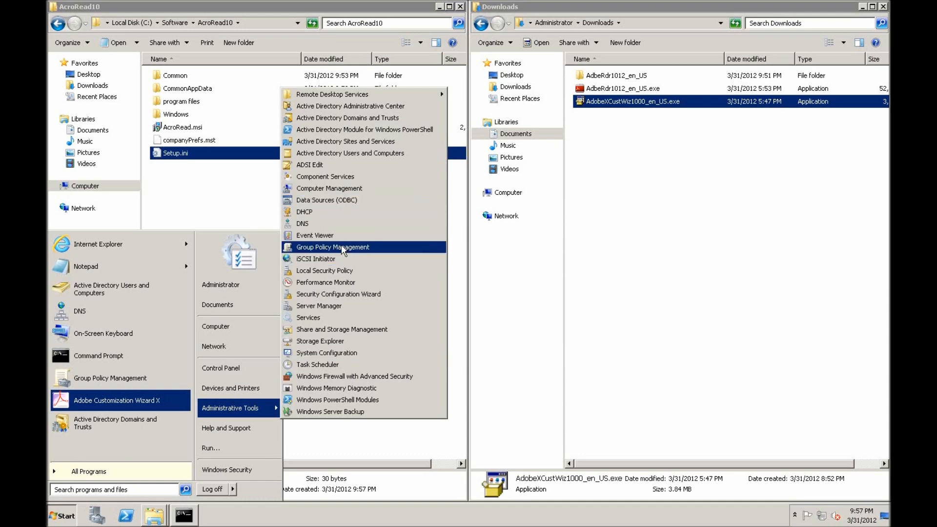
{"action": "left_click", "coordinate": [354, 247]}
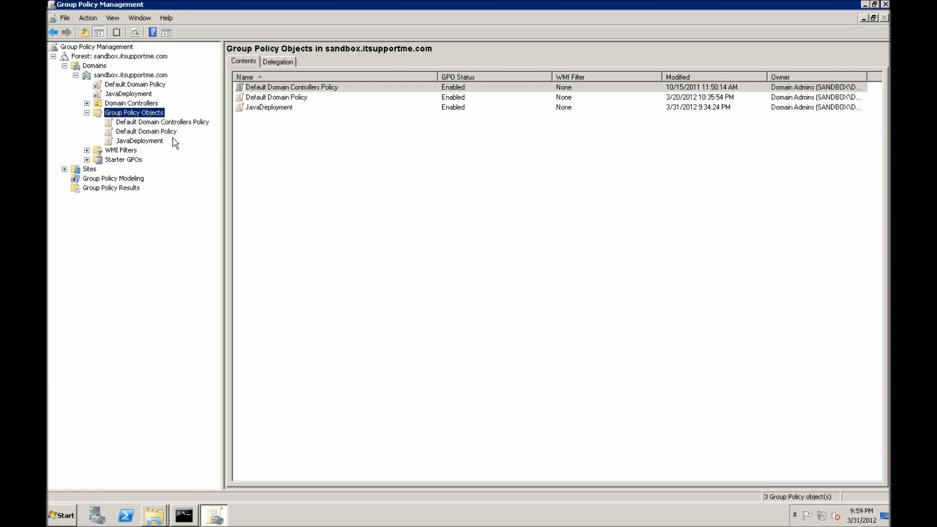
{"action": "left_click", "coordinate": [153, 132]}
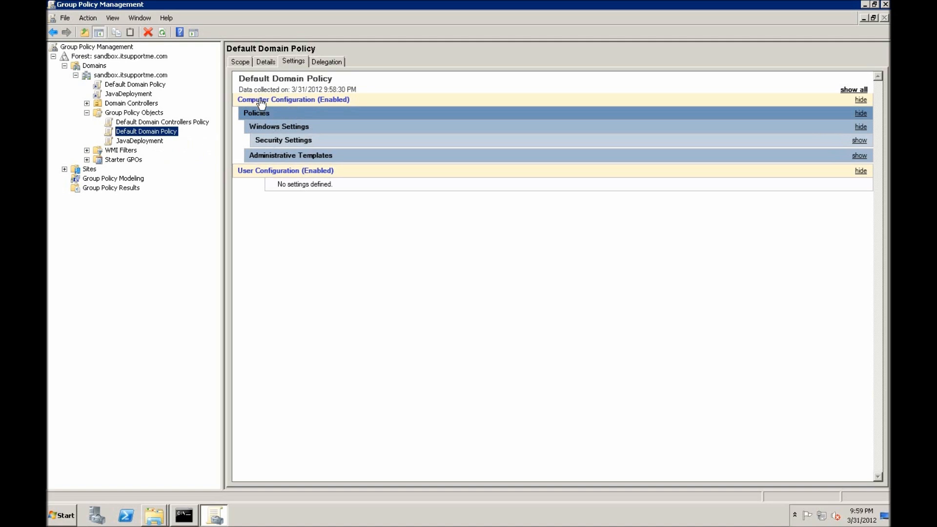
{"action": "left_click", "coordinate": [272, 156]}
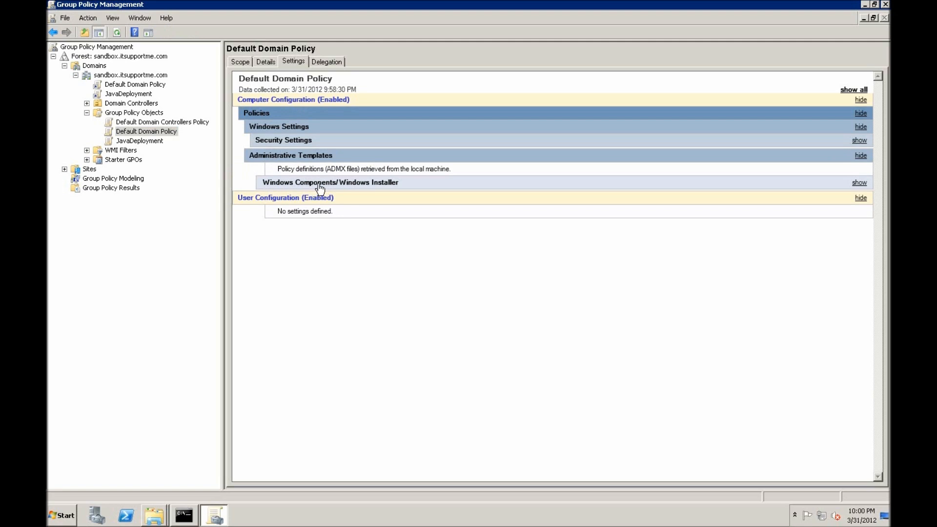
{"action": "left_click", "coordinate": [356, 183]}
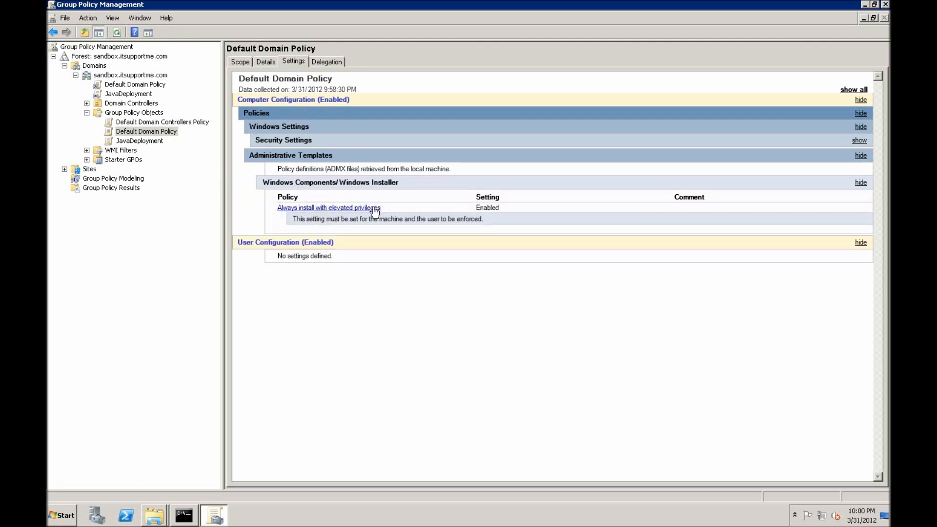
- Create a GPO named AdobeReader Deployment linked to the sandbox.itsupportme.com domain
{"action": "left_click", "coordinate": [87, 114]}
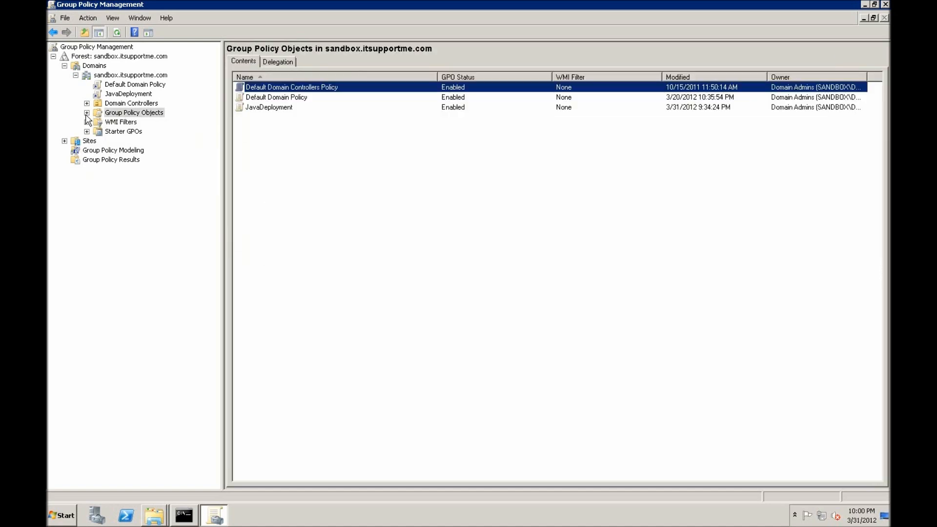
{"action": "right_click", "coordinate": [123, 77]}
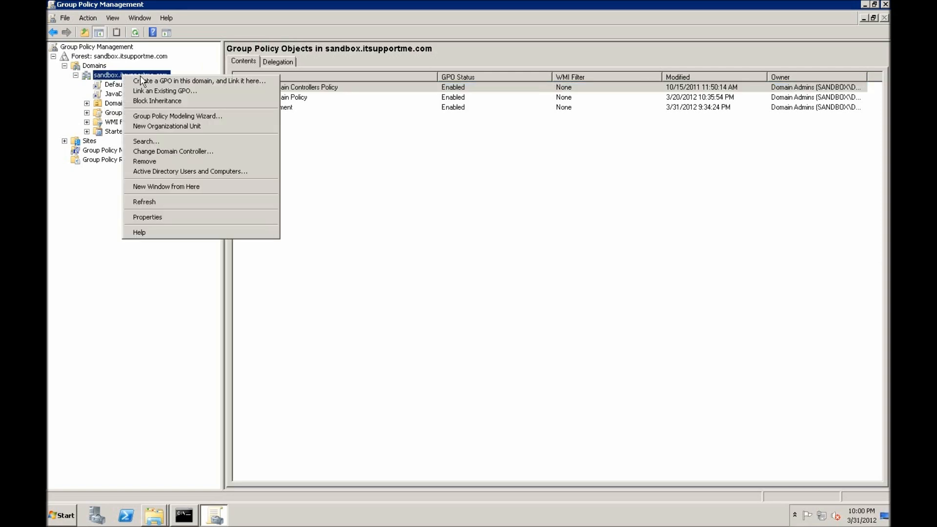
{"action": "left_click", "coordinate": [142, 81]}
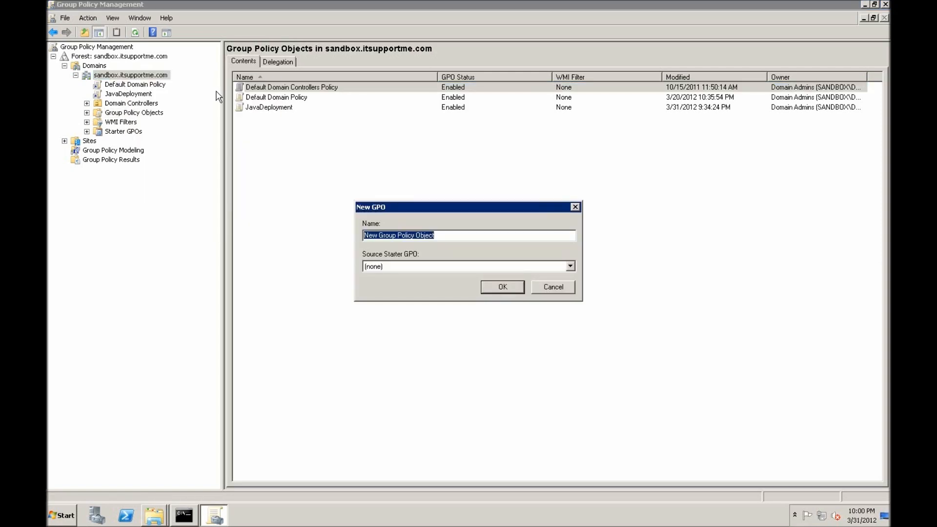
{"action": "type", "text": "AdobeReader D"}
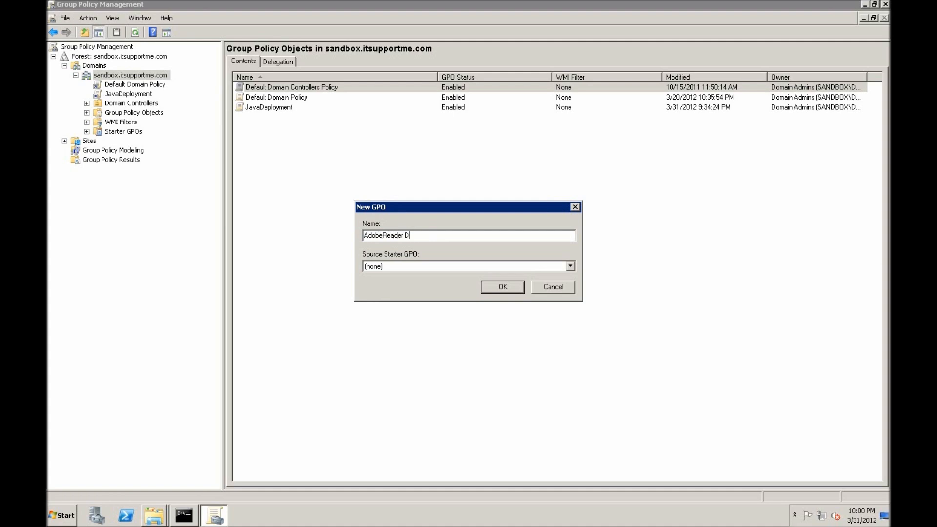
{"action": "type", "text": "eployment"}
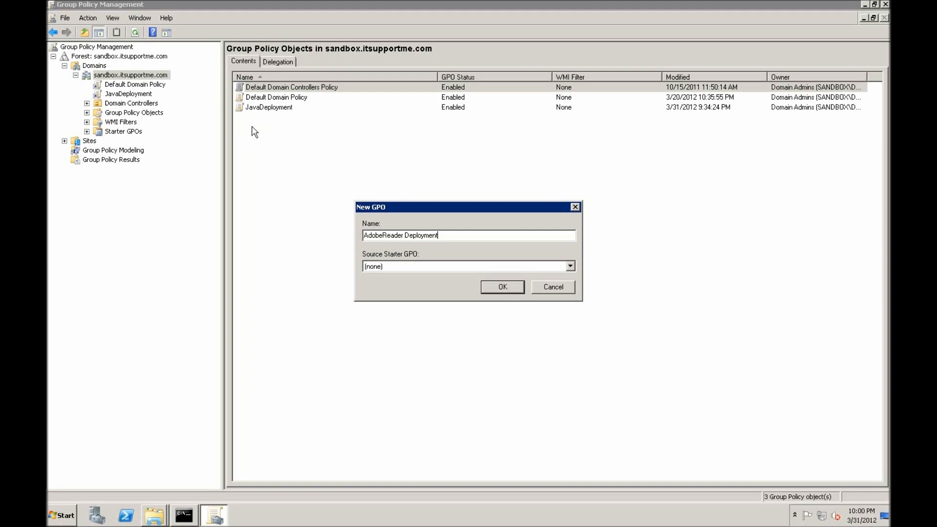
{"action": "left_click", "coordinate": [502, 287]}
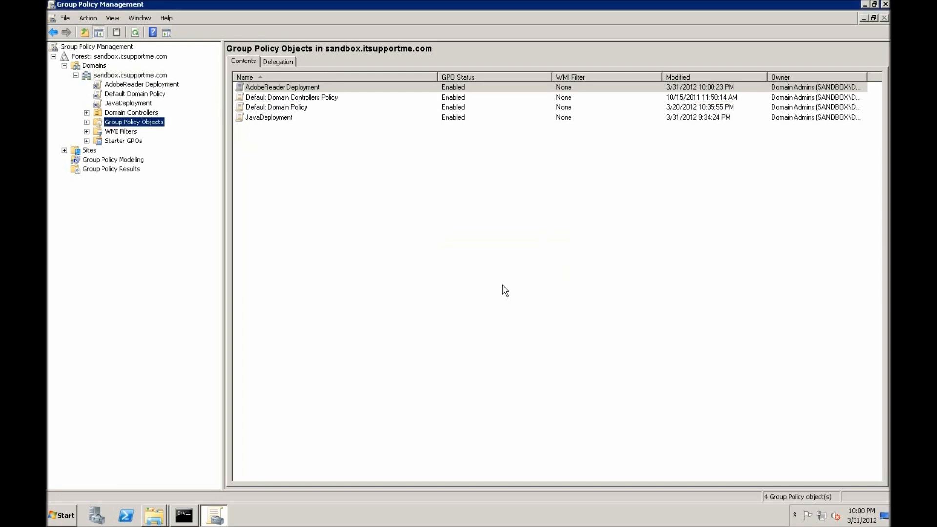
- Open the AdobeReader Deployment GPO for editing and go to Software installation under the Computer Configuration policies
{"action": "right_click", "coordinate": [154, 86]}
{"action": "left_click", "coordinate": [173, 92]}
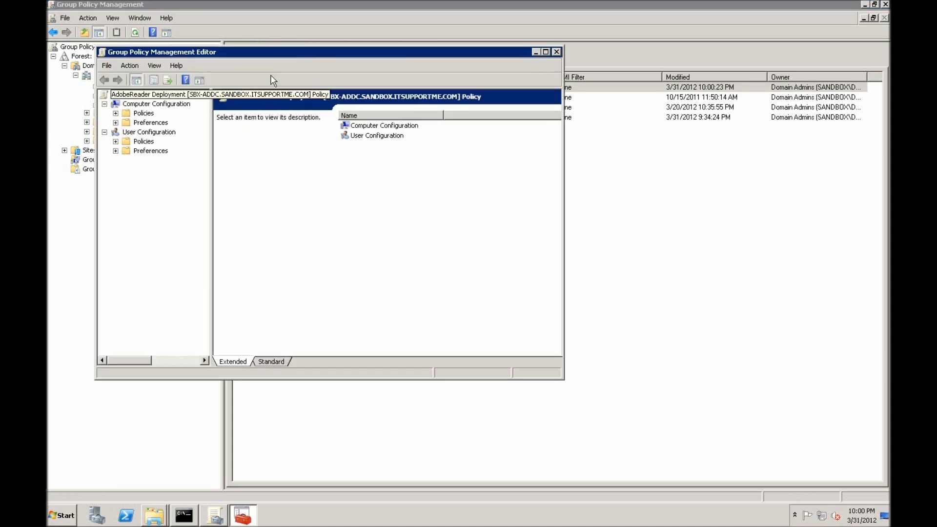
{"action": "left_click_drag", "start_coordinate": [358, 57], "coordinate": [439, 47]}
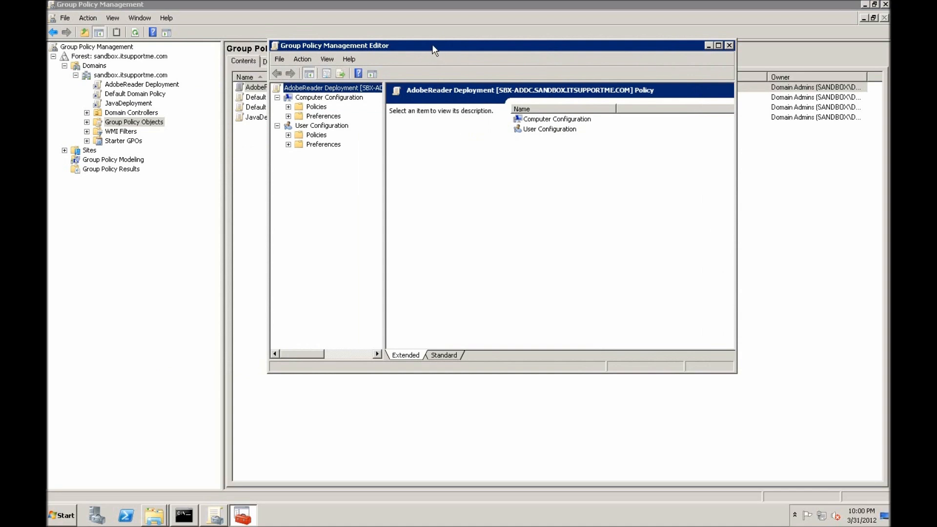
{"action": "left_click", "coordinate": [288, 107]}
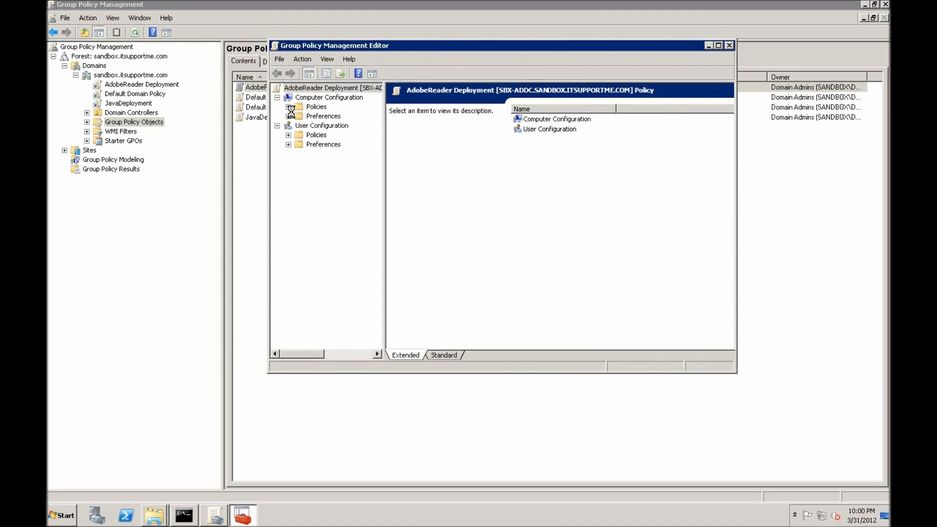
{"action": "left_click", "coordinate": [299, 116]}
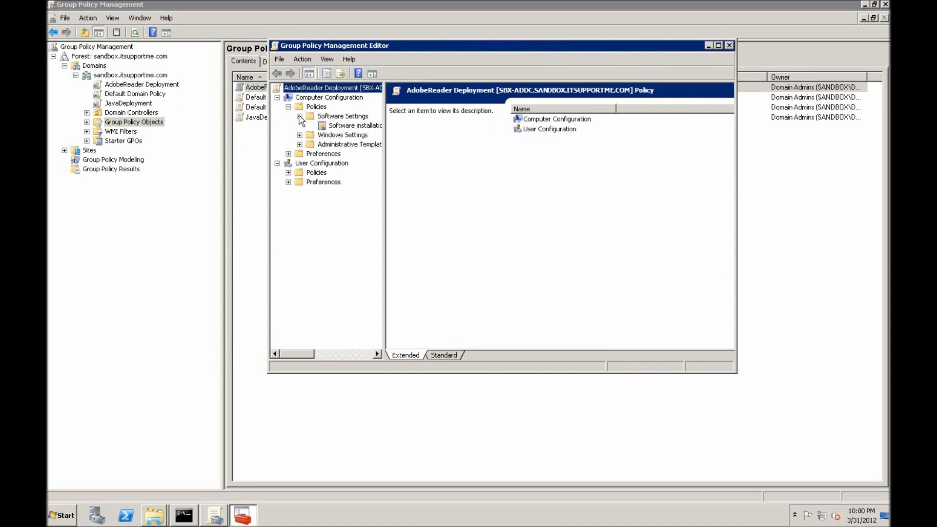
{"action": "left_click", "coordinate": [337, 126]}
- Add AcroRead.msi from the network path \\sbx-addc\Software\AcroRead10 as a new software installation package
{"action": "right_click", "coordinate": [585, 194]}
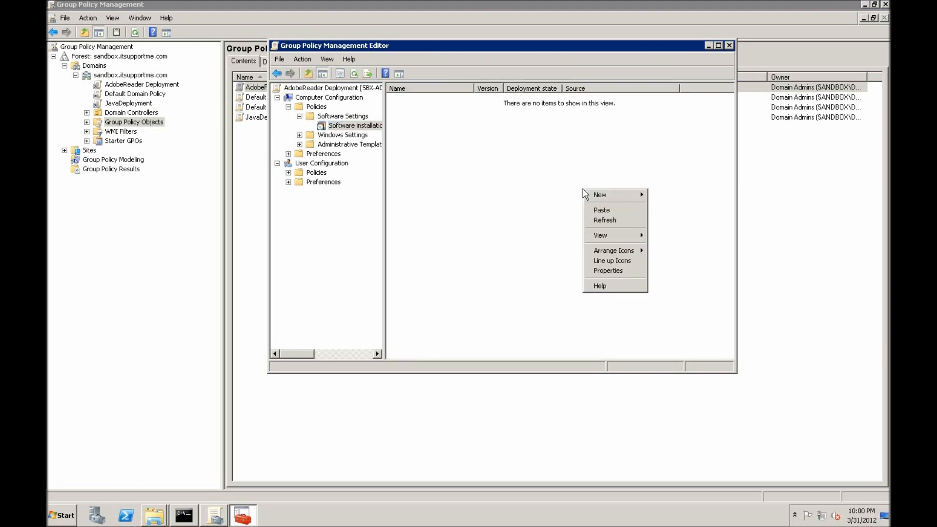
{"action": "mouse_move", "coordinate": [600, 194]}
{"action": "left_click", "coordinate": [690, 195]}
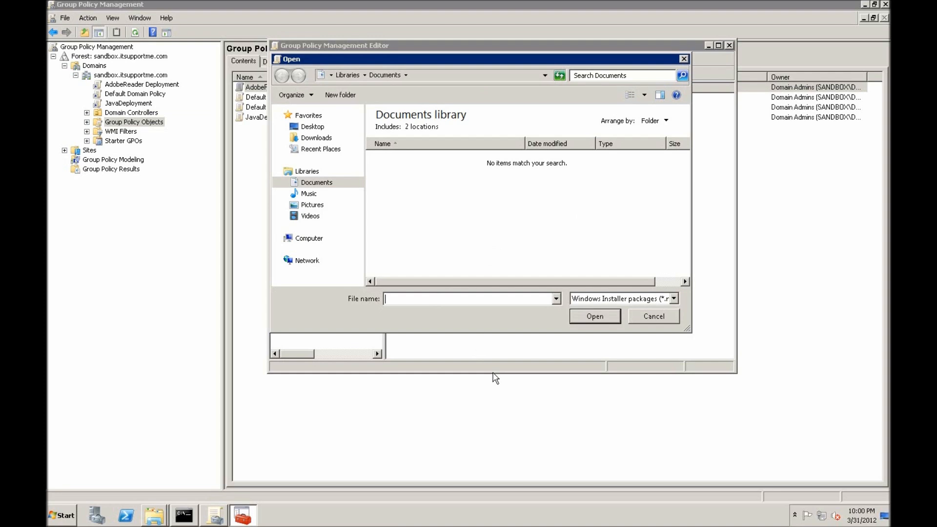
{"action": "type", "text": "\\"}
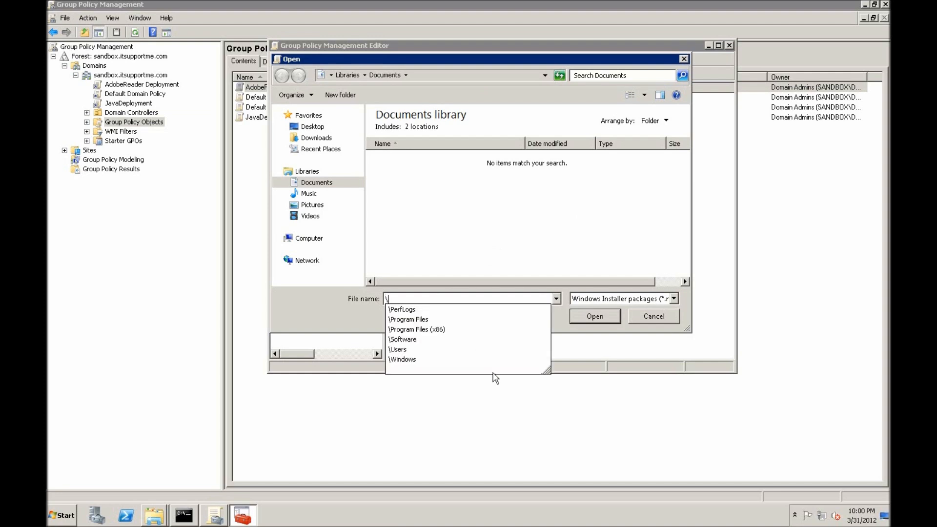
{"action": "type", "text": "\\a"}
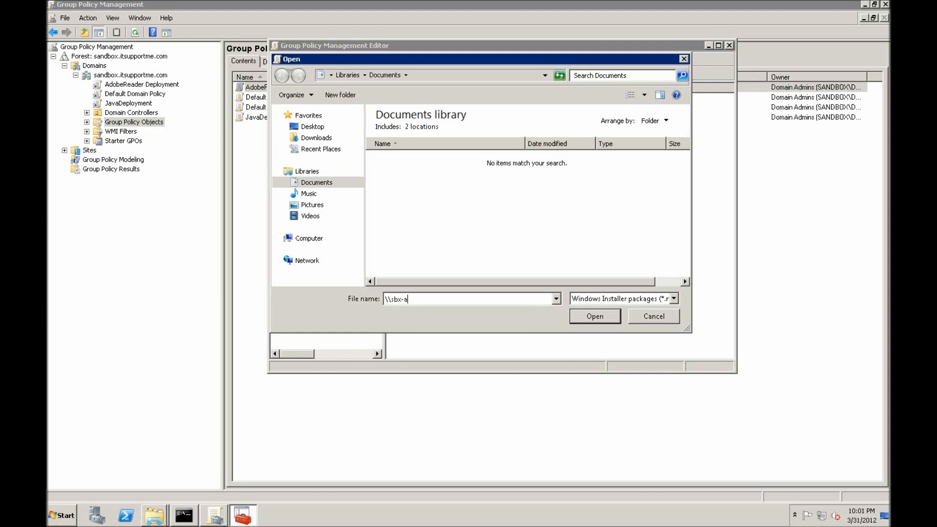
{"action": "type", "text": "bx-addc"}
{"action": "key", "text": "Return"}
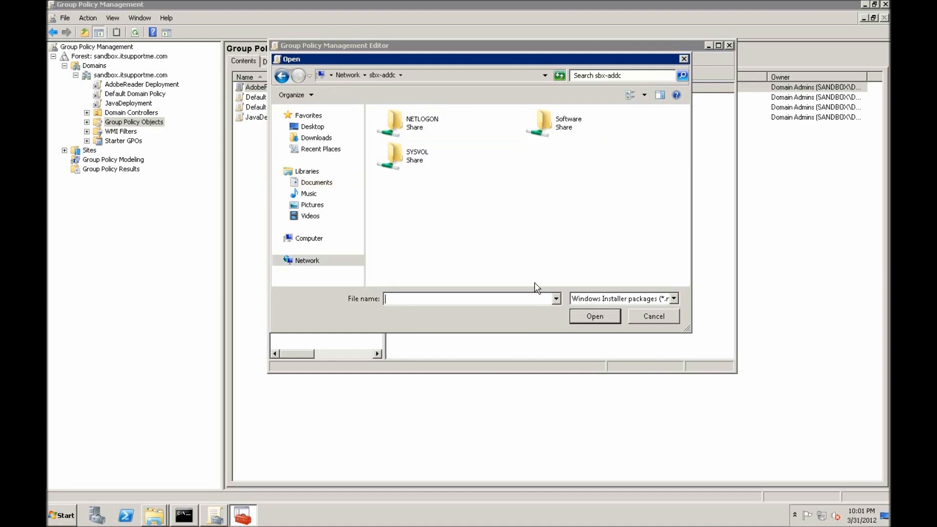
{"action": "double_click", "coordinate": [569, 137]}
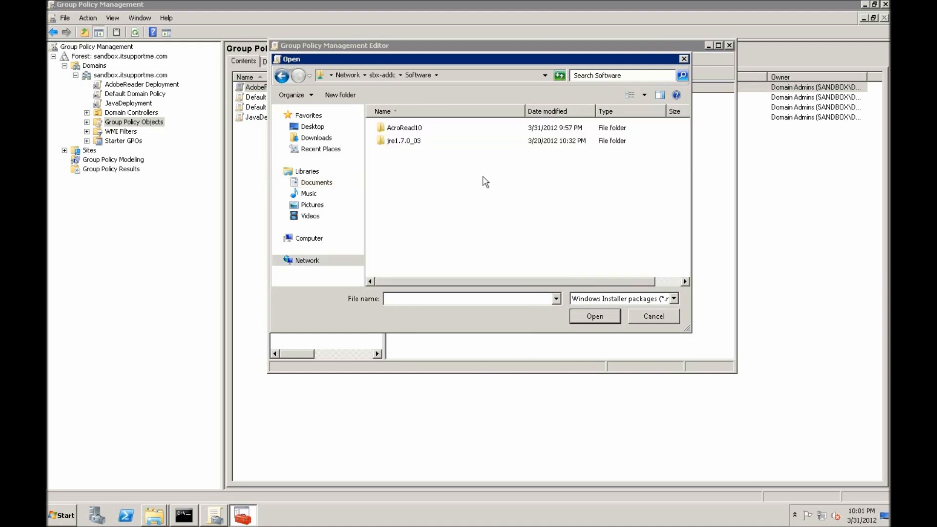
{"action": "left_click", "coordinate": [418, 132]}
{"action": "double_click", "coordinate": [418, 131]}
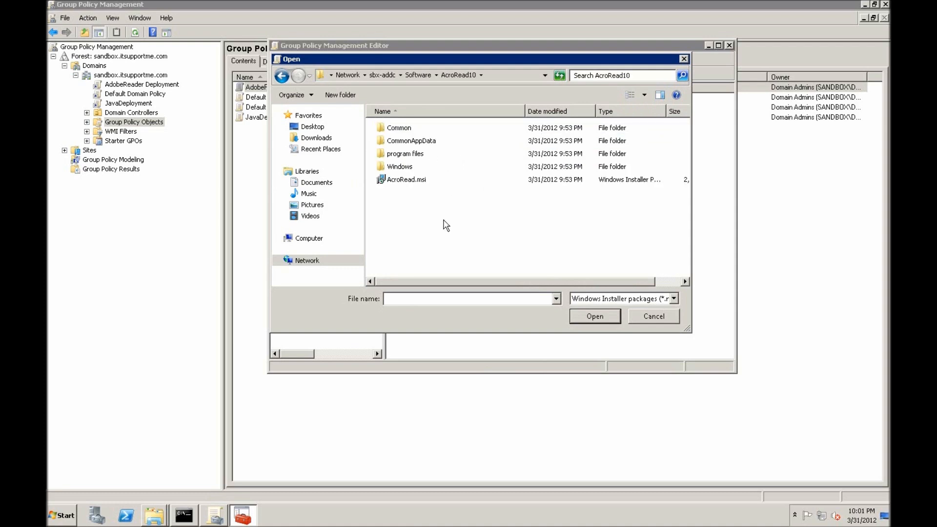
{"action": "double_click", "coordinate": [395, 180]}
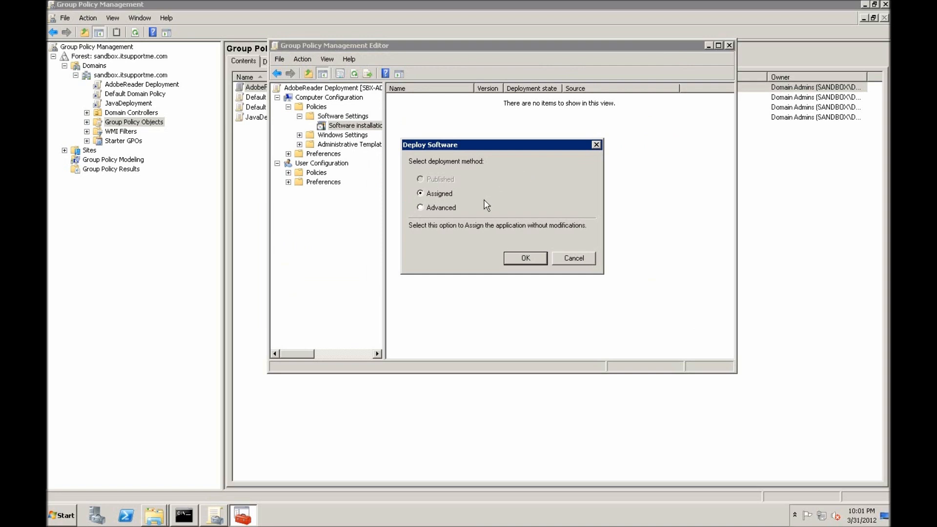
- Choose the Advanced deployment method and add companyPrefs.mst from the AcroRead10 folder as the package's modification
{"action": "left_click", "coordinate": [445, 208]}
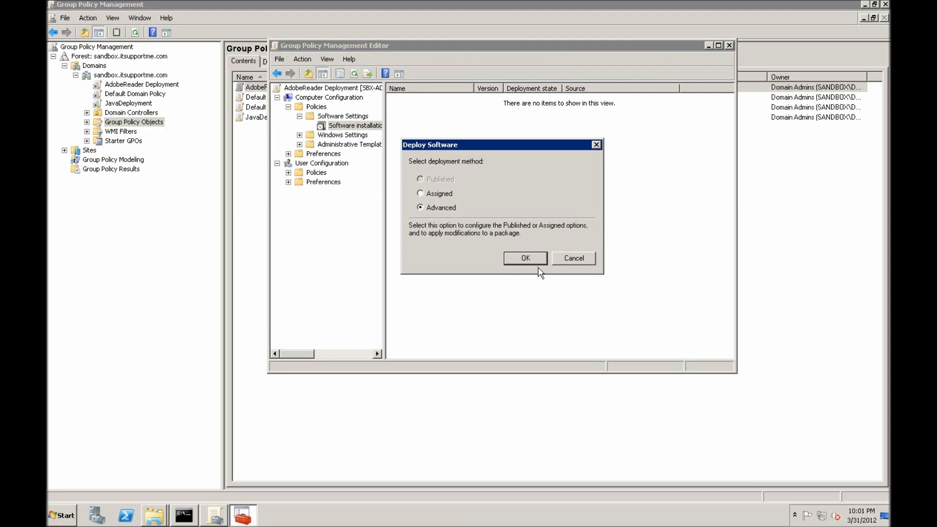
{"action": "left_click", "coordinate": [525, 258]}
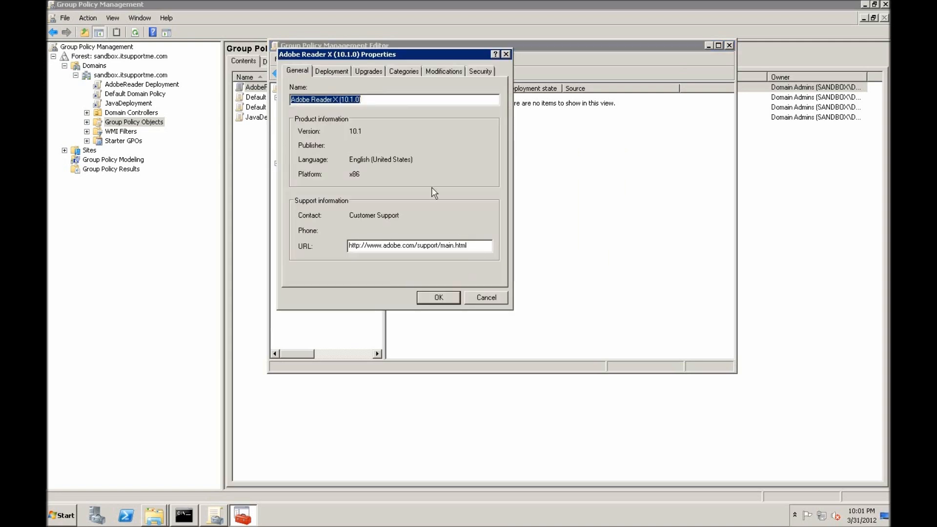
{"action": "left_click", "coordinate": [435, 72]}
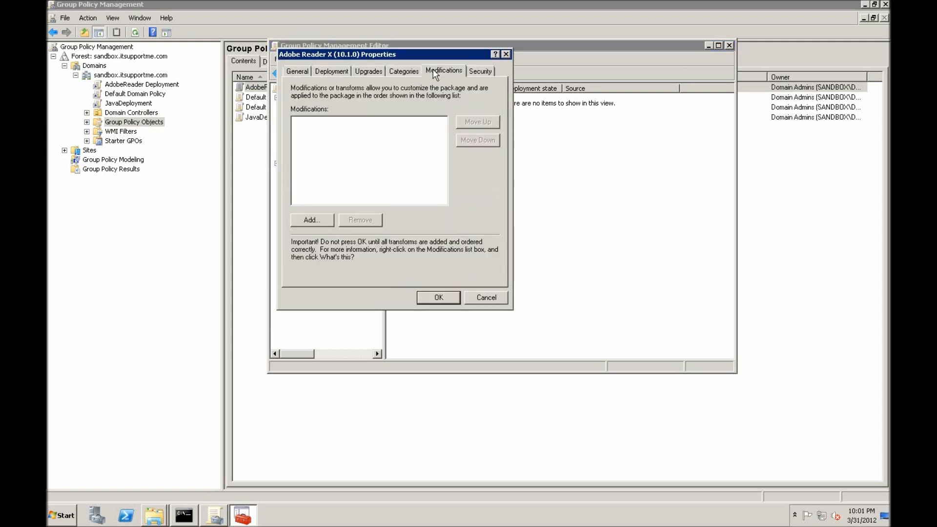
{"action": "left_click", "coordinate": [310, 219]}
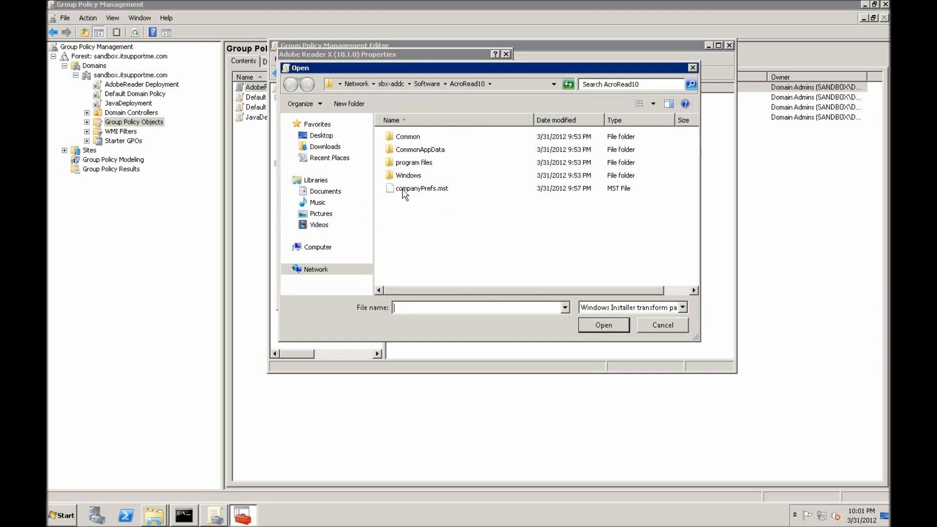
{"action": "left_click", "coordinate": [432, 189]}
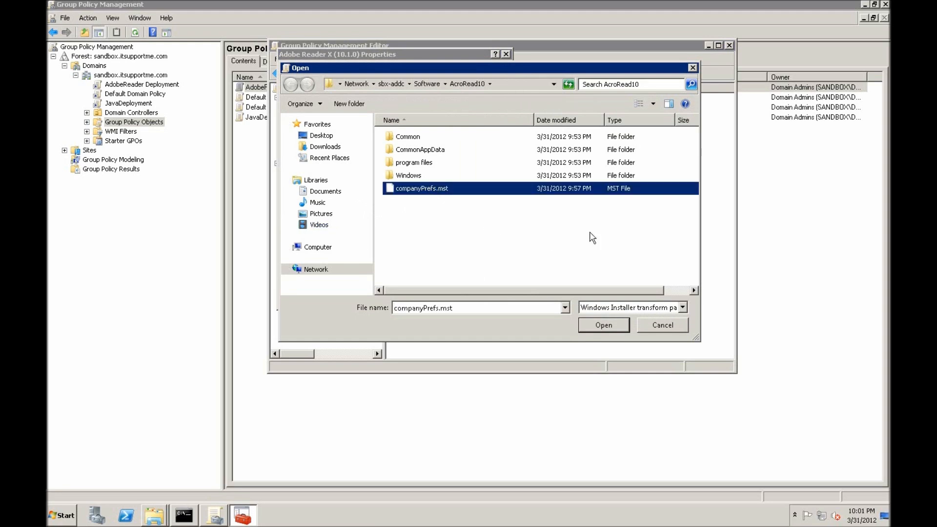
{"action": "left_click", "coordinate": [593, 325]}
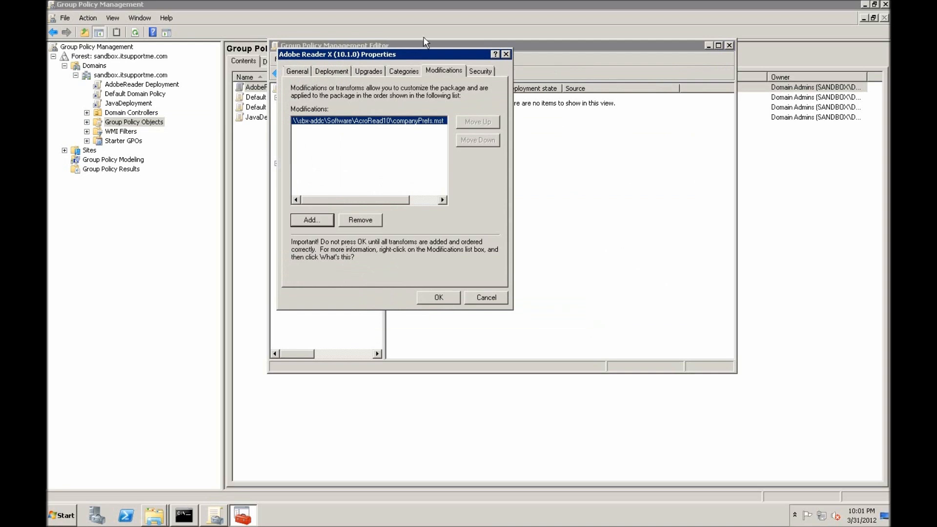
- Set the package to uninstall when it falls out of the scope of management and accept its properties
{"action": "left_click", "coordinate": [327, 73]}
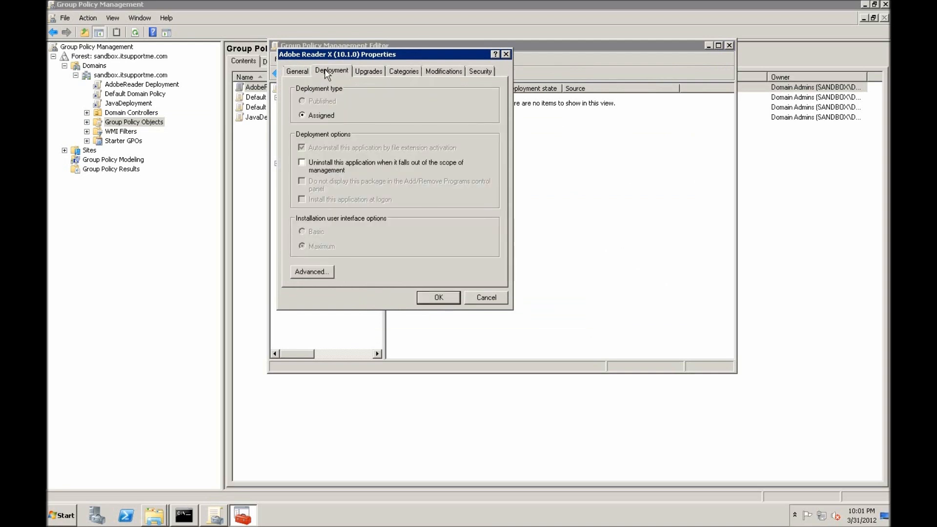
{"action": "left_click", "coordinate": [314, 166]}
{"action": "left_click", "coordinate": [429, 298]}
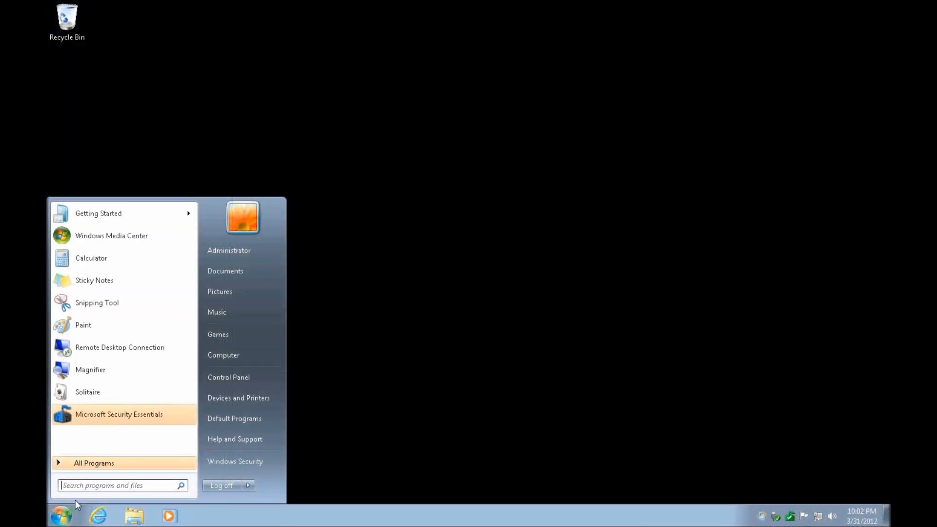
- Force a Group Policy update from a command prompt on the client computer with gpupdate /force and accept the restart
{"action": "type", "text": "cmd"}
{"action": "key", "text": "Return"}
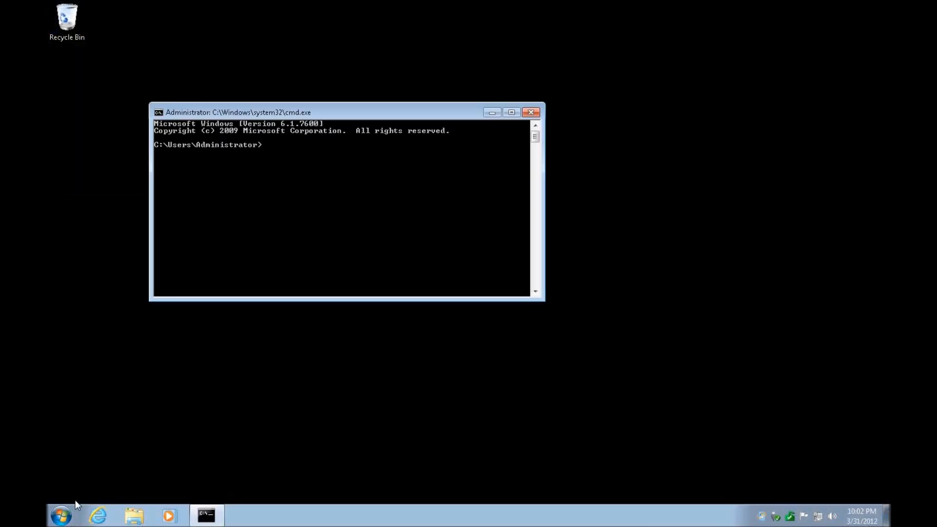
{"action": "type", "text": "gpupdate /force"}
{"action": "key", "text": "Return"}
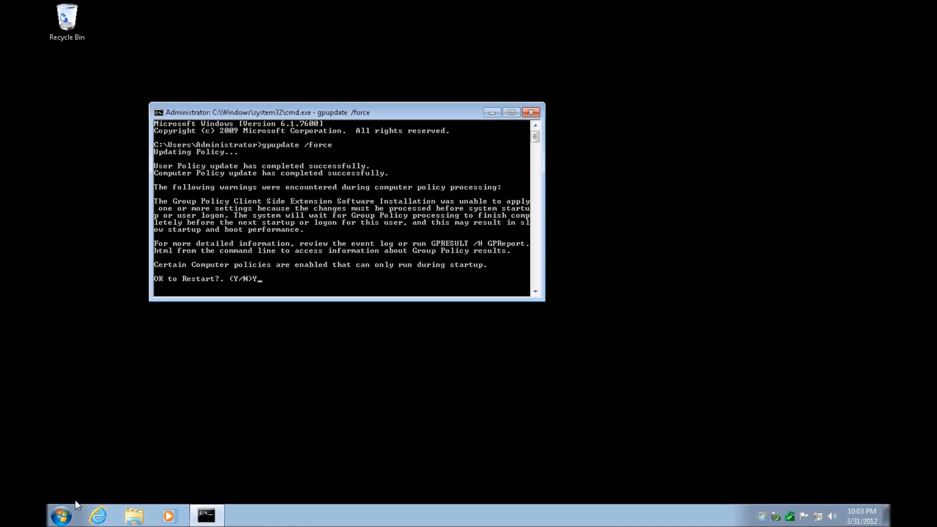
{"action": "key", "text": "Return"}
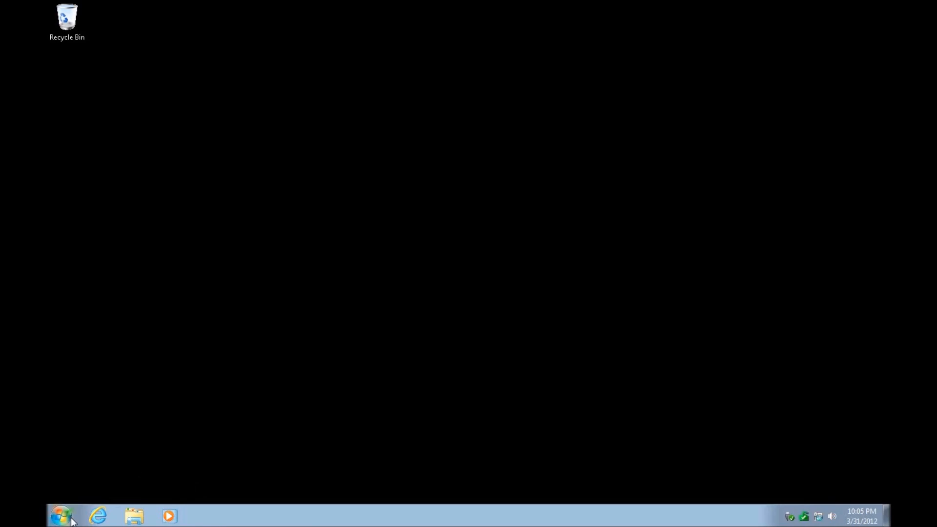
- Launch the deployed Adobe Reader X on the client and move its window to the middle of the desktop
{"action": "left_click", "coordinate": [62, 516]}
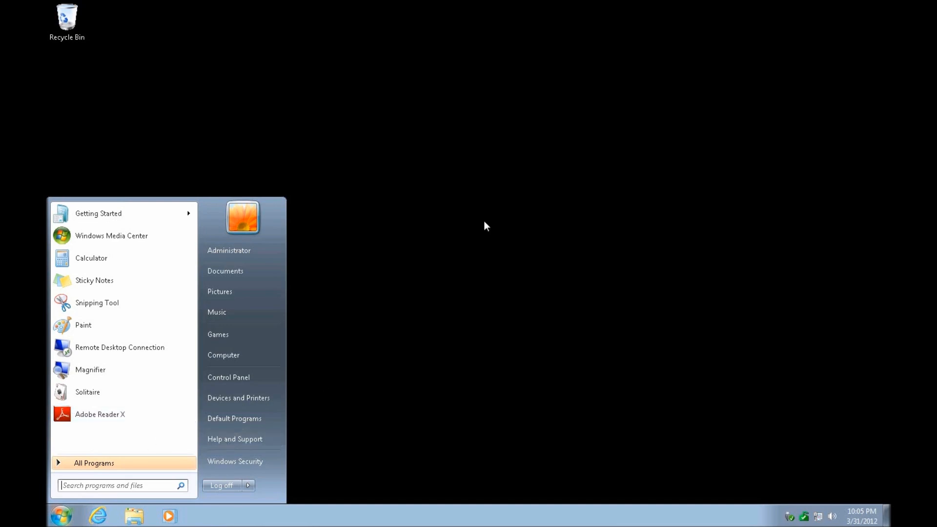
{"action": "left_click", "coordinate": [500, 224]}
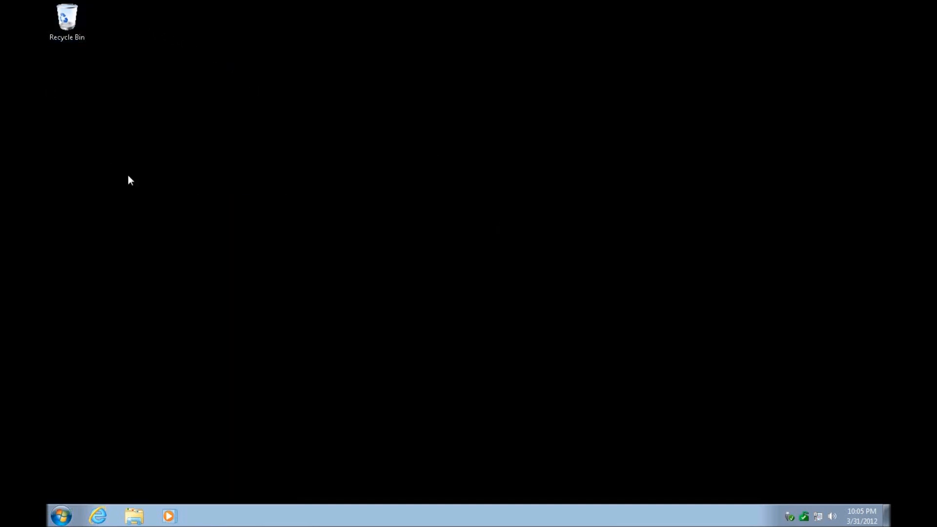
{"action": "left_click", "coordinate": [61, 516]}
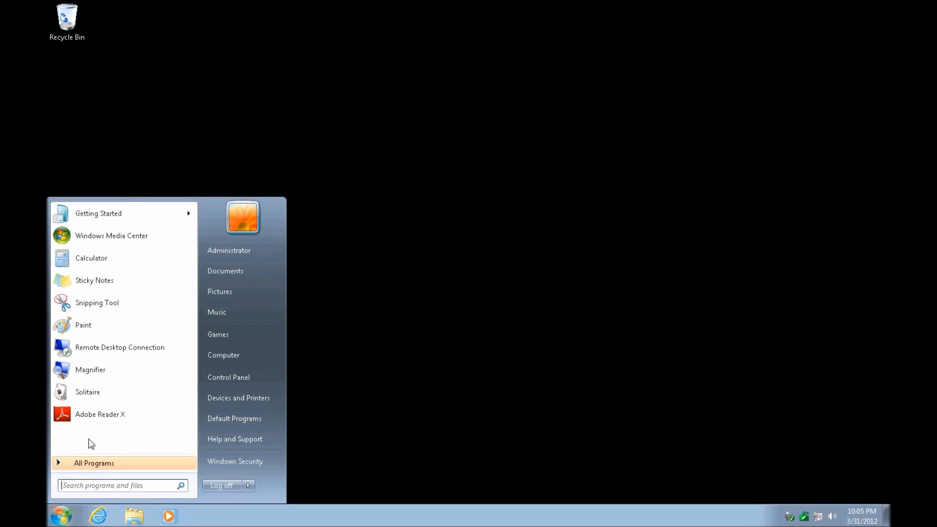
{"action": "left_click", "coordinate": [101, 414]}
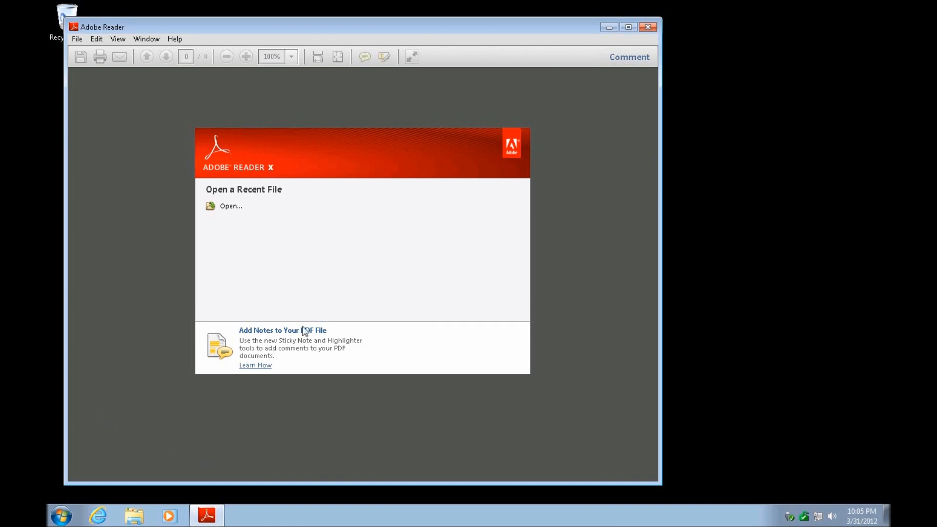
{"action": "left_click_drag", "start_coordinate": [528, 30], "coordinate": [645, 29]}
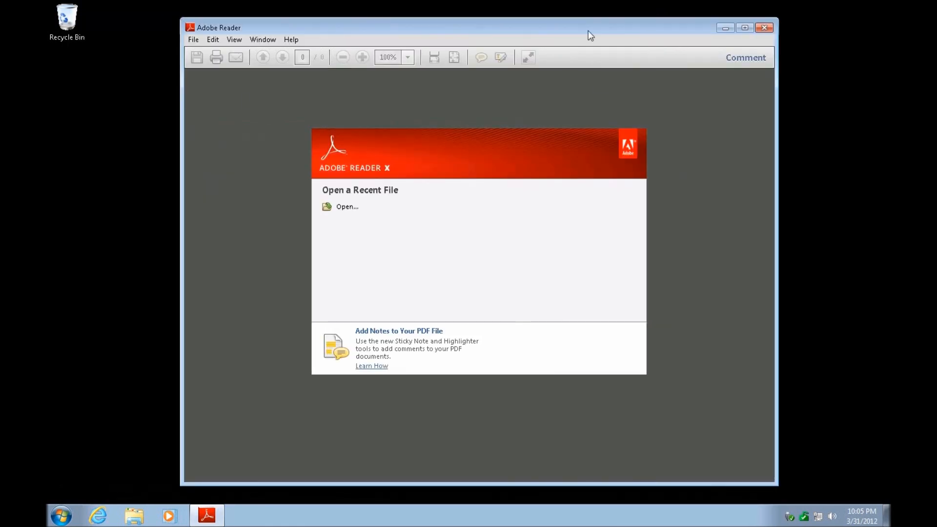
- Examine which Help, Window and View commands are available in the deployed Adobe Reader X
{"action": "left_click", "coordinate": [296, 40]}
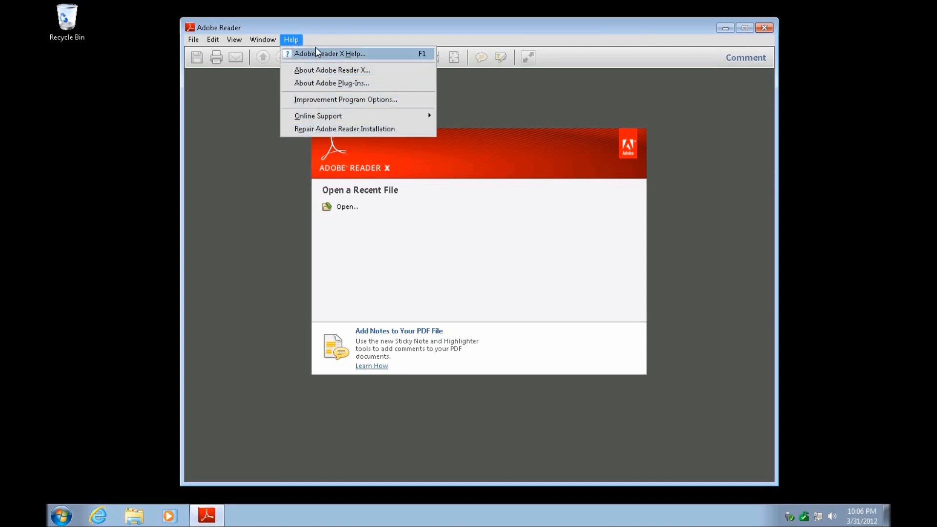
{"action": "mouse_move", "coordinate": [249, 44]}
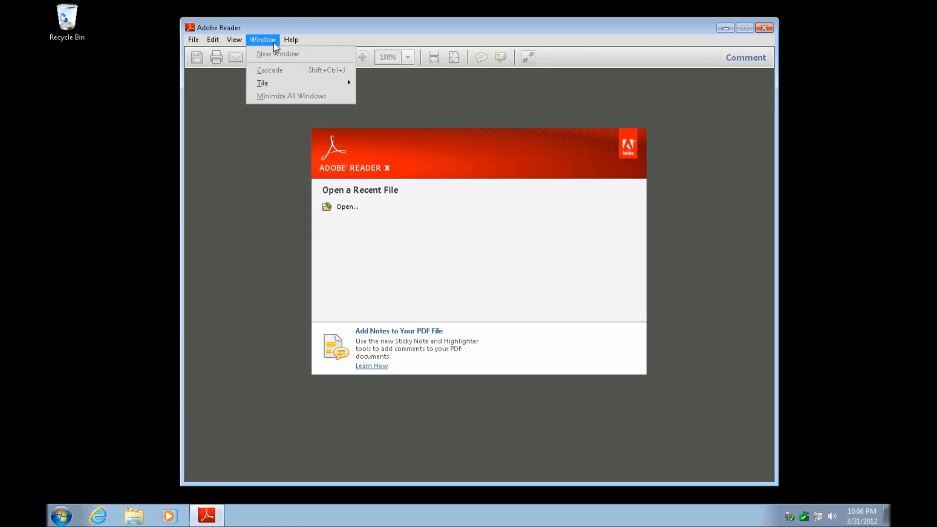
{"action": "mouse_move", "coordinate": [214, 41]}
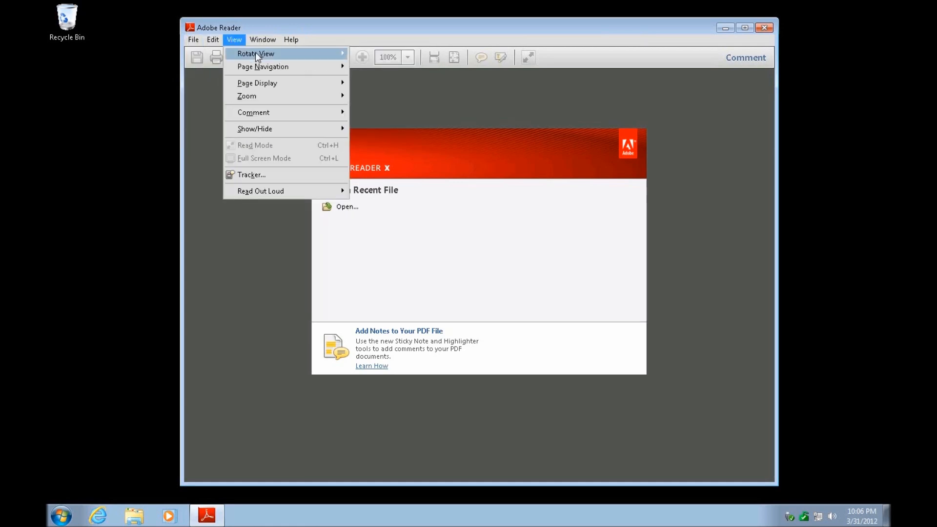
{"action": "mouse_move", "coordinate": [292, 43]}
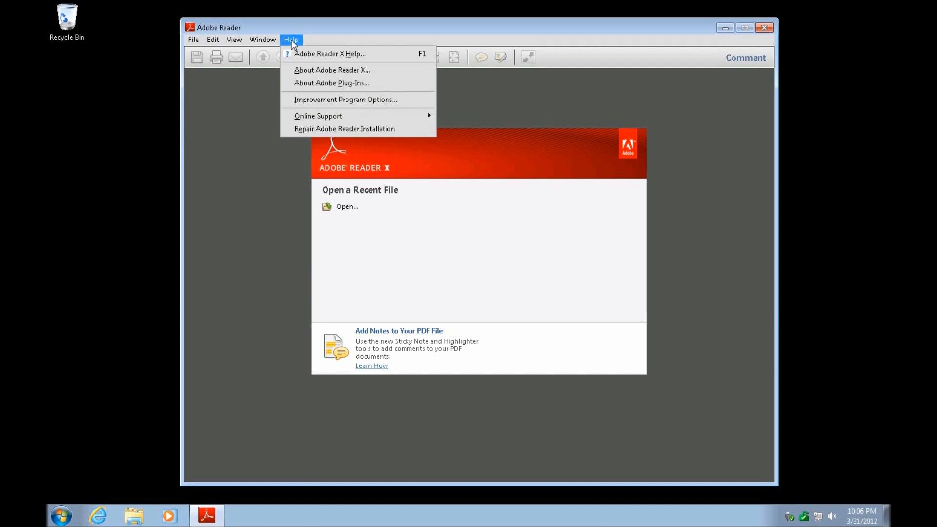
{"action": "left_click", "coordinate": [324, 34]}
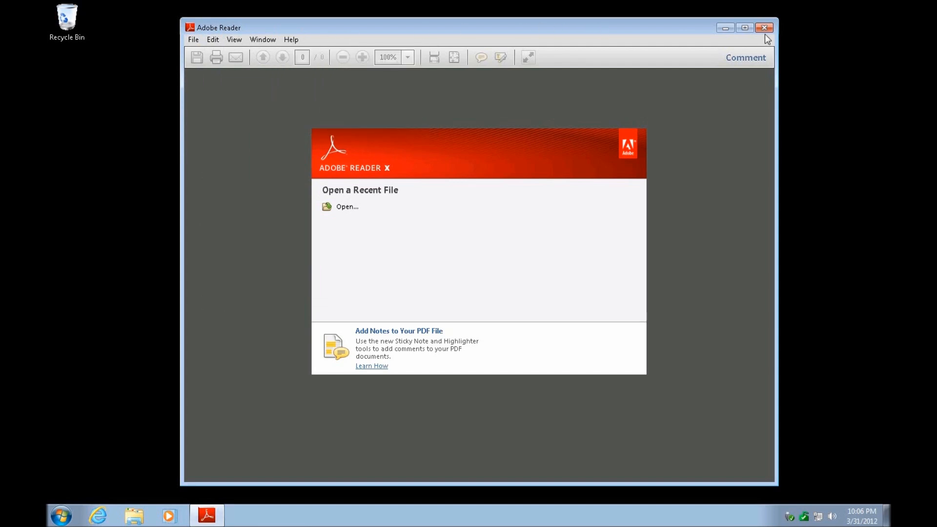